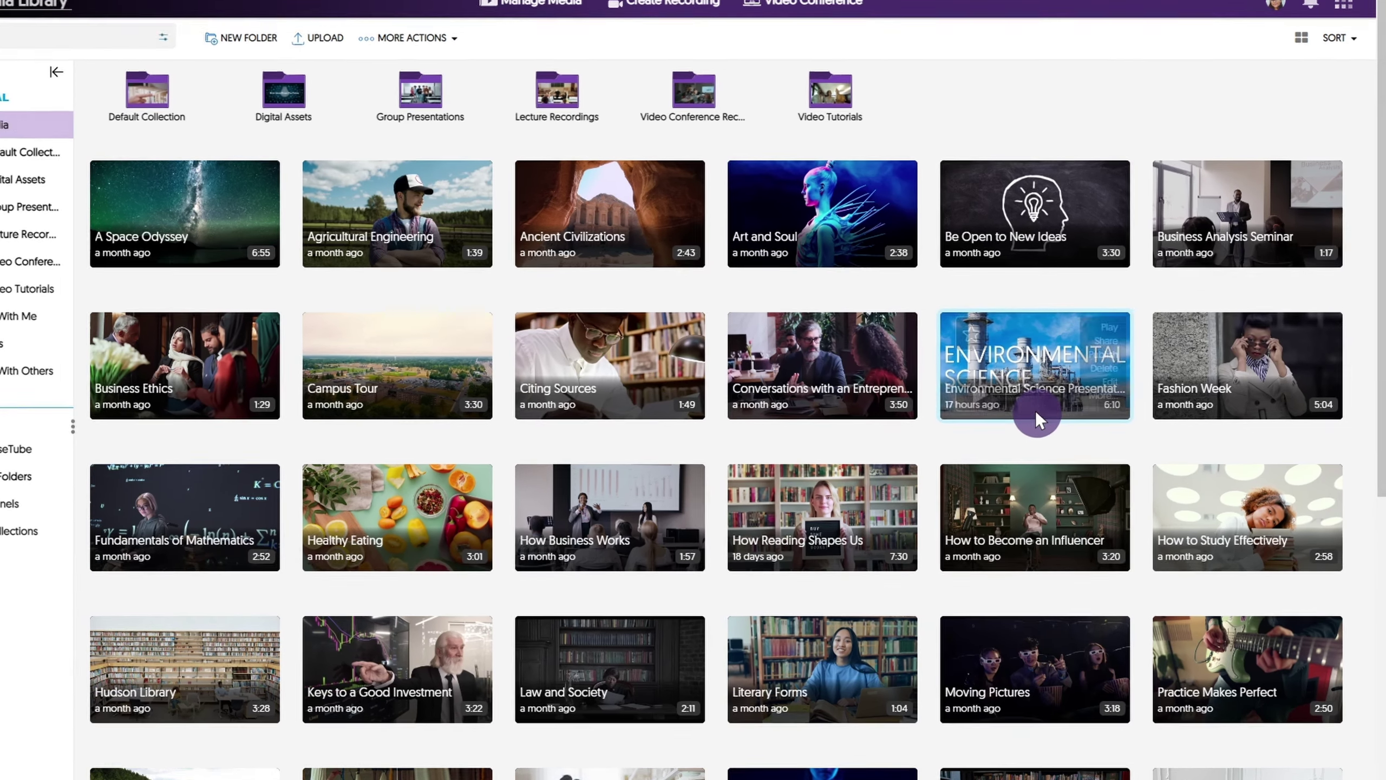
- Open the Environmental Science Presentation tile in the video editor via its Edit option
{"action": "mouse_move", "coordinate": [1050, 406]}
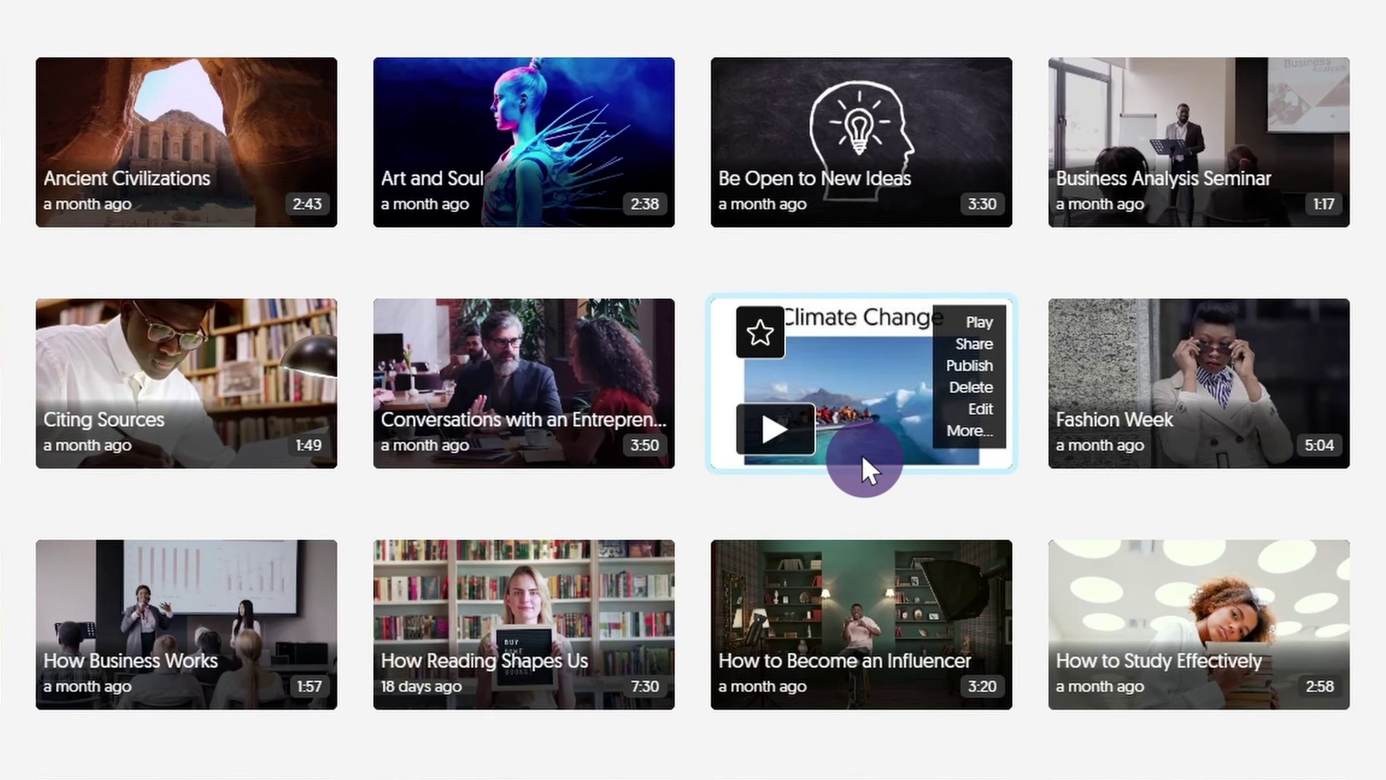
{"action": "left_click", "coordinate": [972, 407]}
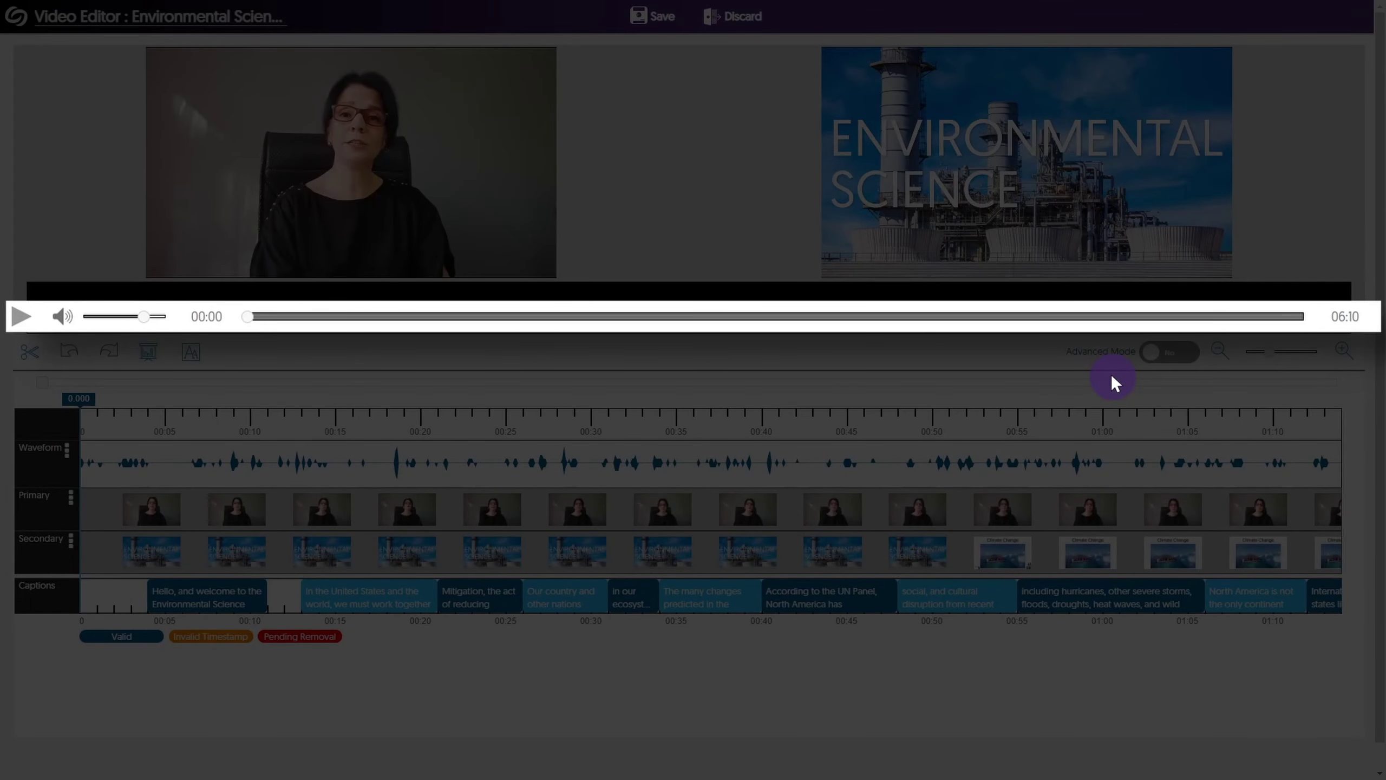
{"action": "left_click", "coordinate": [21, 316]}
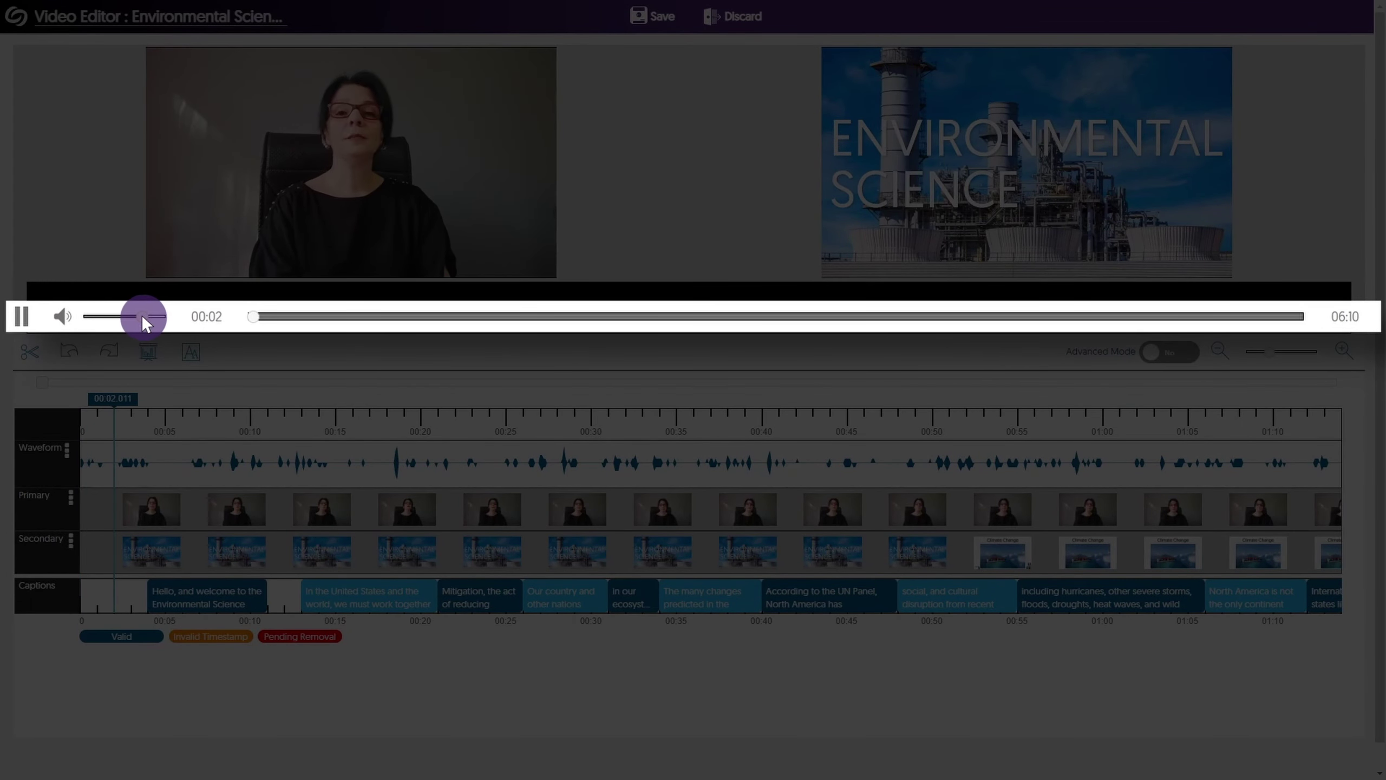
{"action": "left_click_drag", "start_coordinate": [256, 317], "coordinate": [296, 316]}
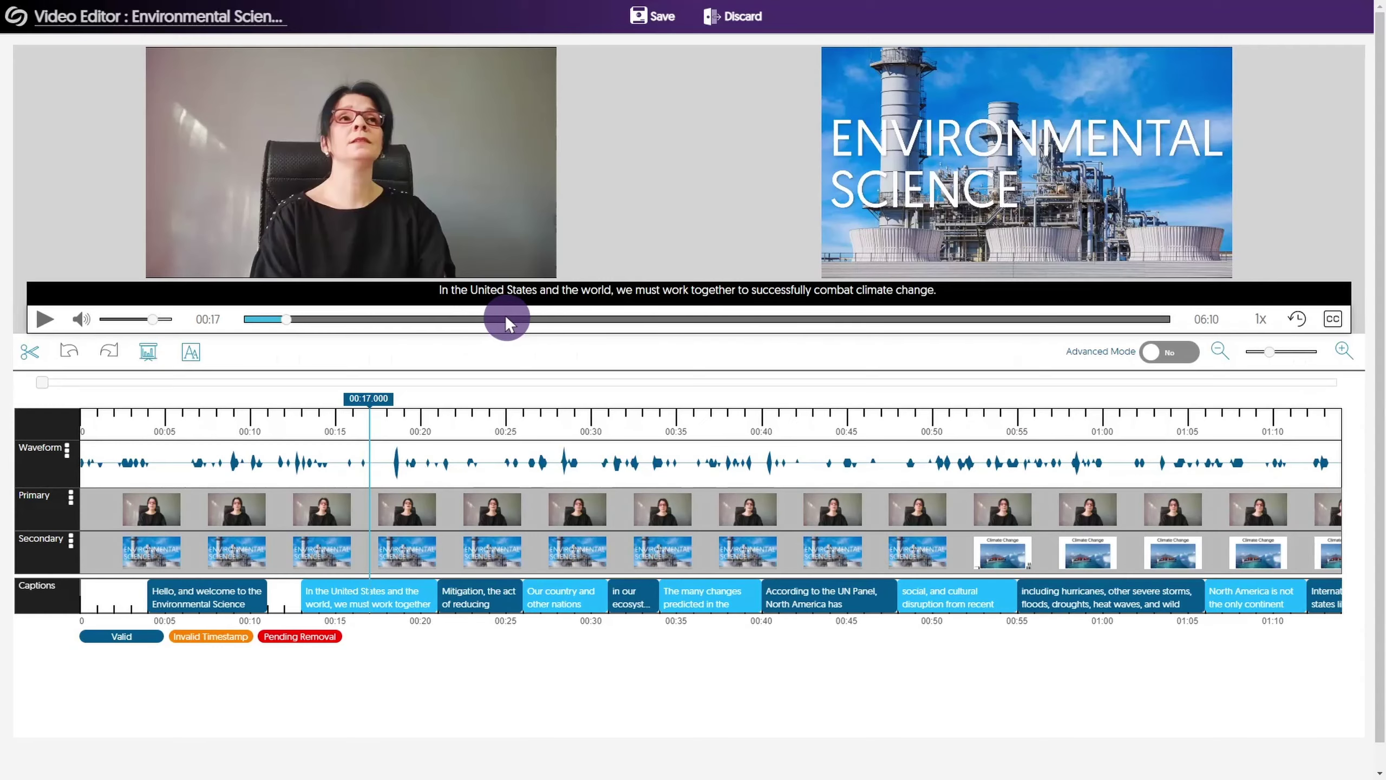
{"action": "left_click", "coordinate": [1297, 318]}
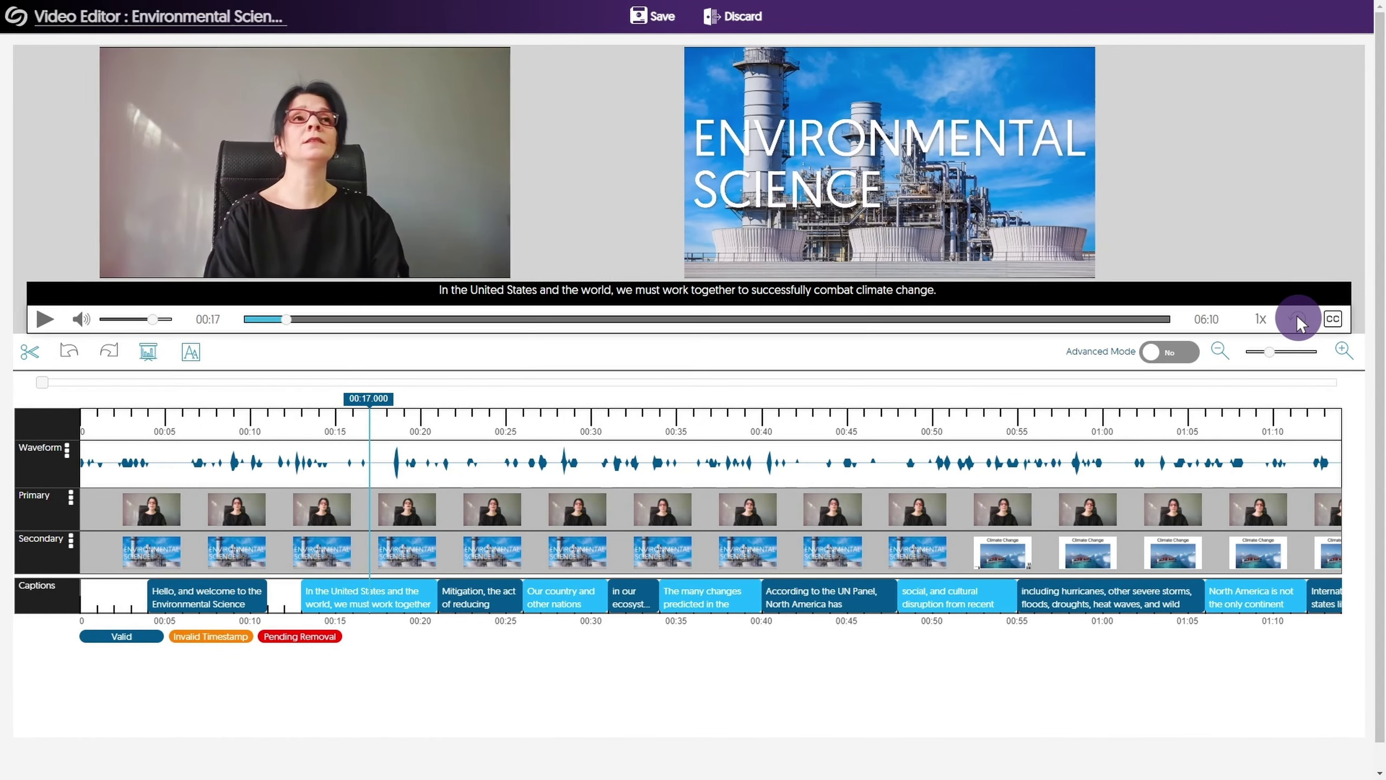
{"action": "left_click", "coordinate": [1298, 318]}
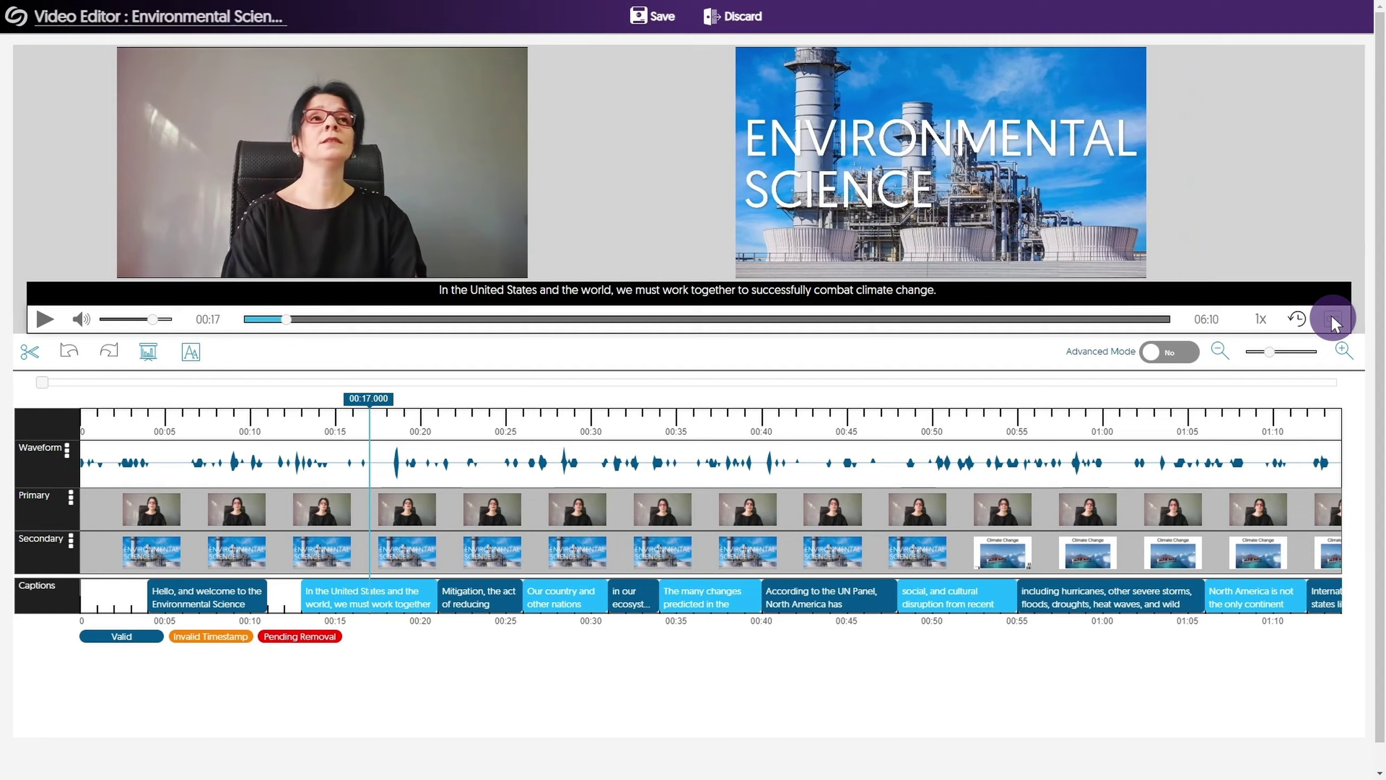
{"action": "left_click", "coordinate": [1333, 319]}
{"action": "left_click", "coordinate": [1333, 318]}
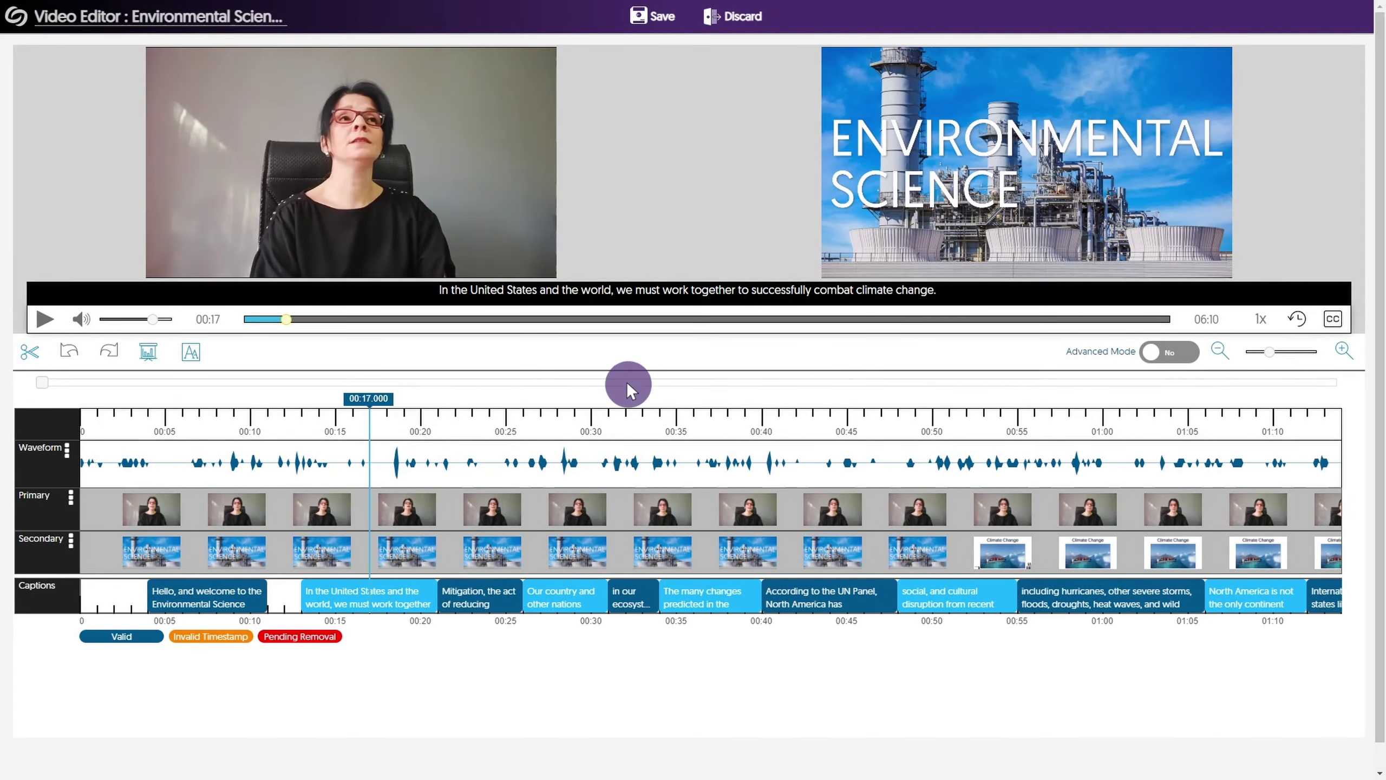
{"action": "left_click_drag", "start_coordinate": [369, 398], "coordinate": [657, 399]}
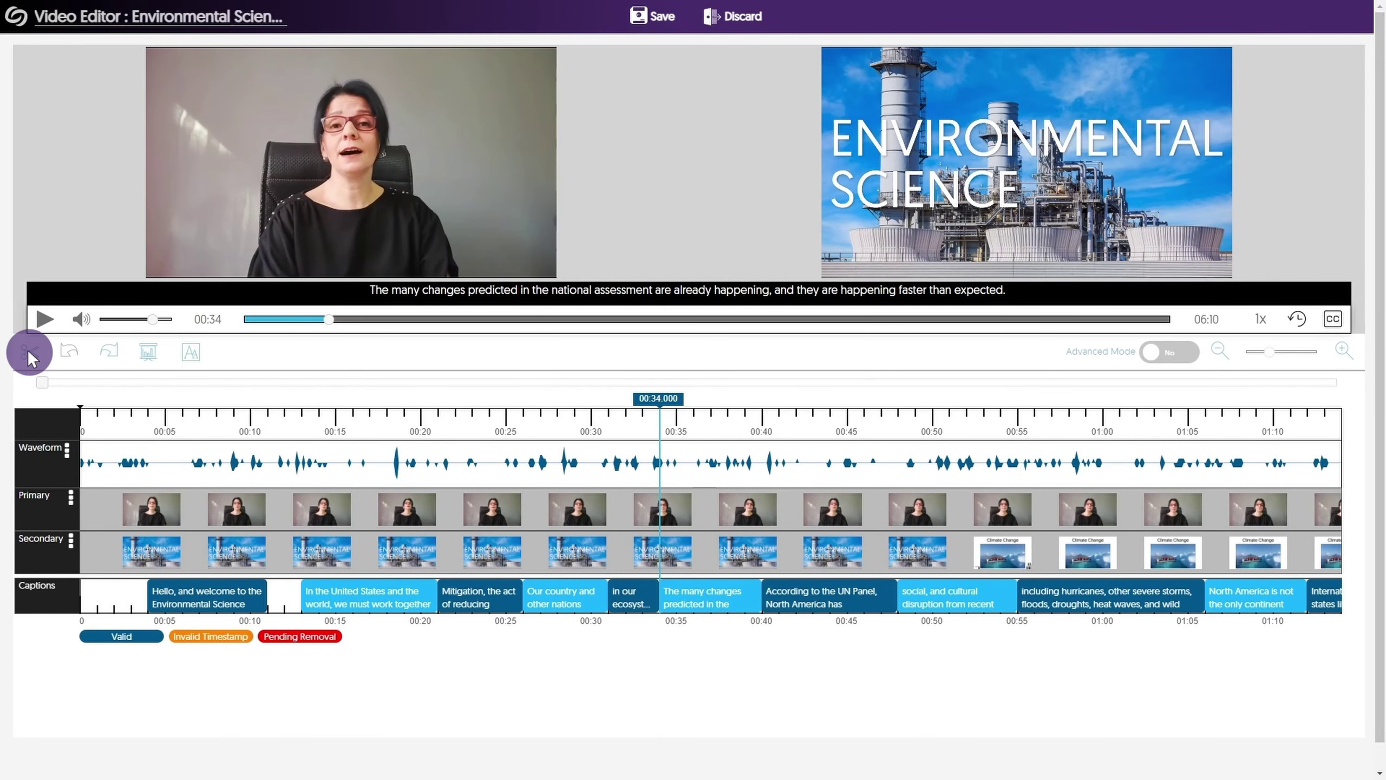
{"action": "left_click", "coordinate": [30, 354]}
{"action": "left_click_drag", "start_coordinate": [658, 416], "coordinate": [859, 406]}
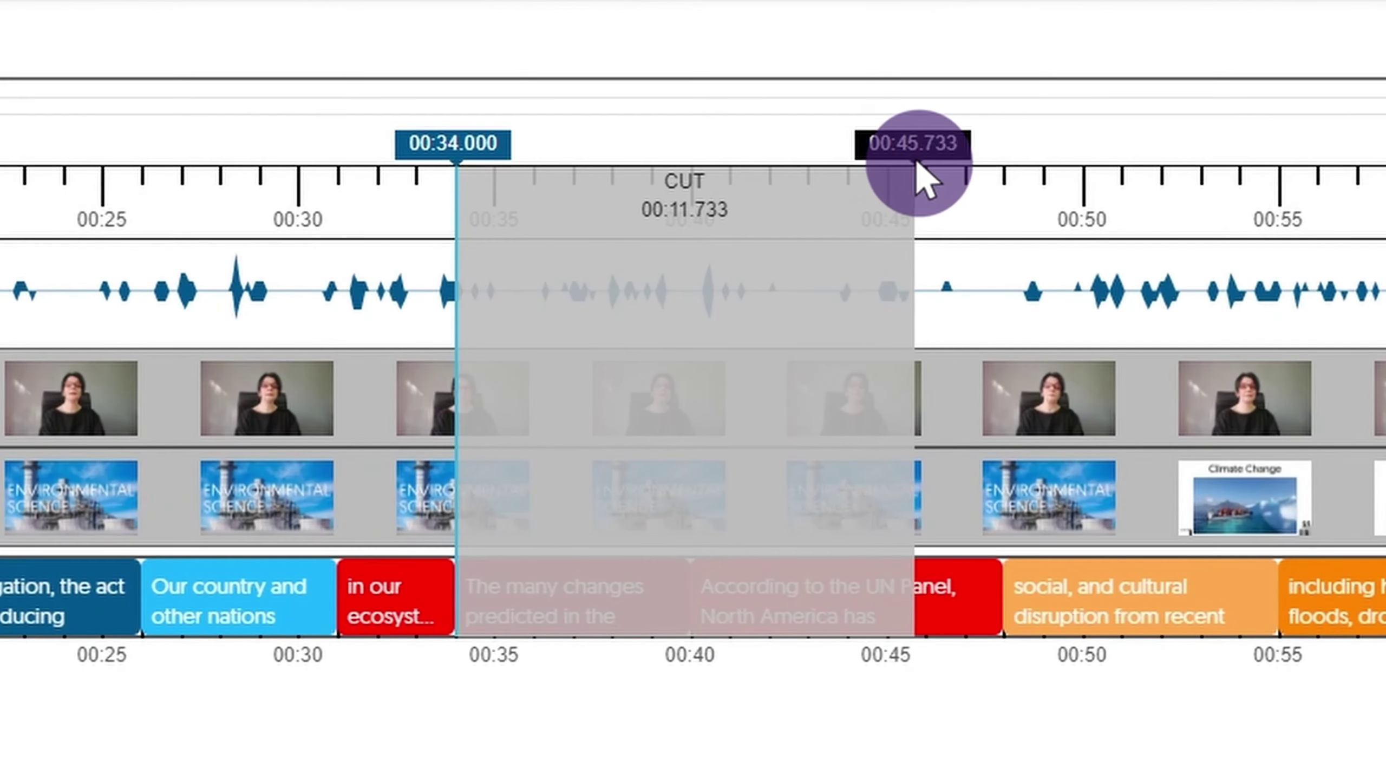
{"action": "left_click_drag", "start_coordinate": [916, 163], "coordinate": [972, 163]}
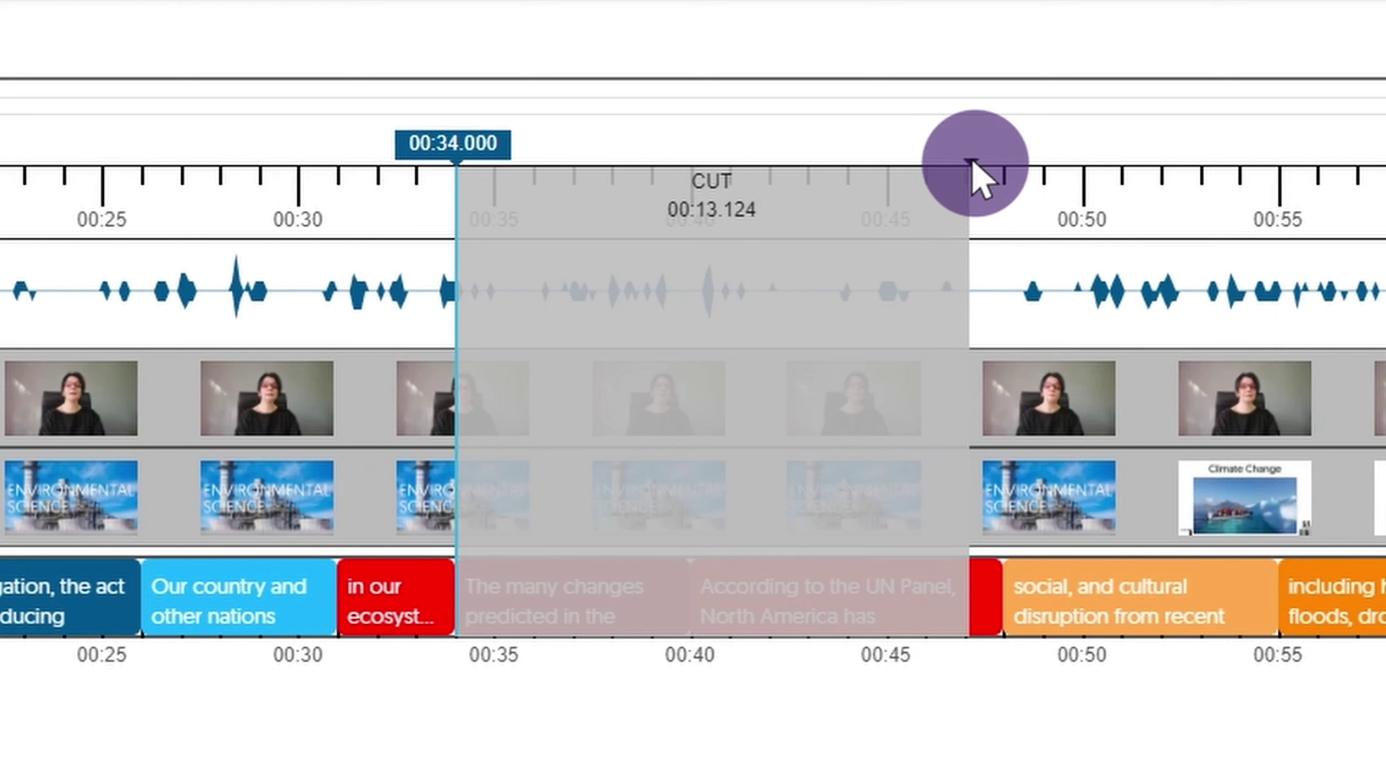
{"action": "mouse_move", "coordinate": [723, 391]}
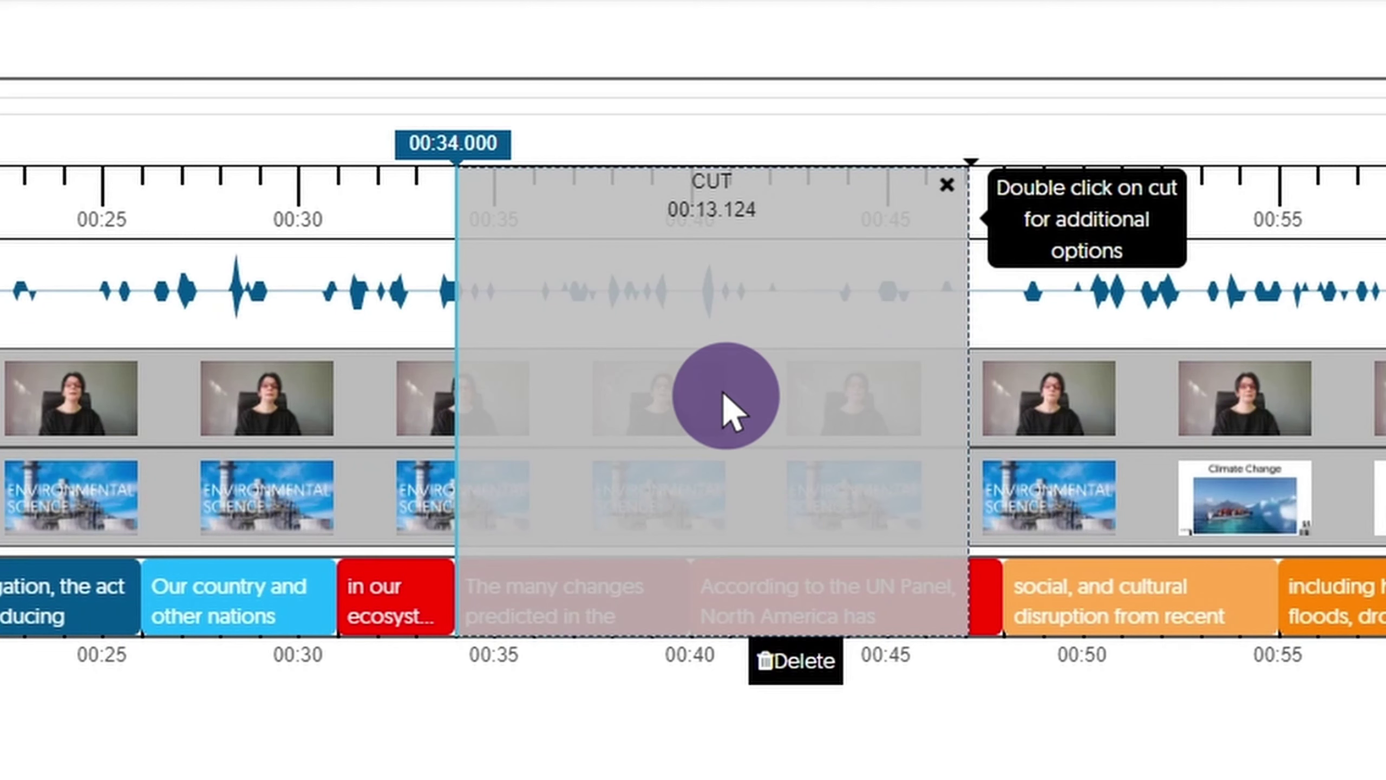
{"action": "left_click", "coordinate": [797, 662]}
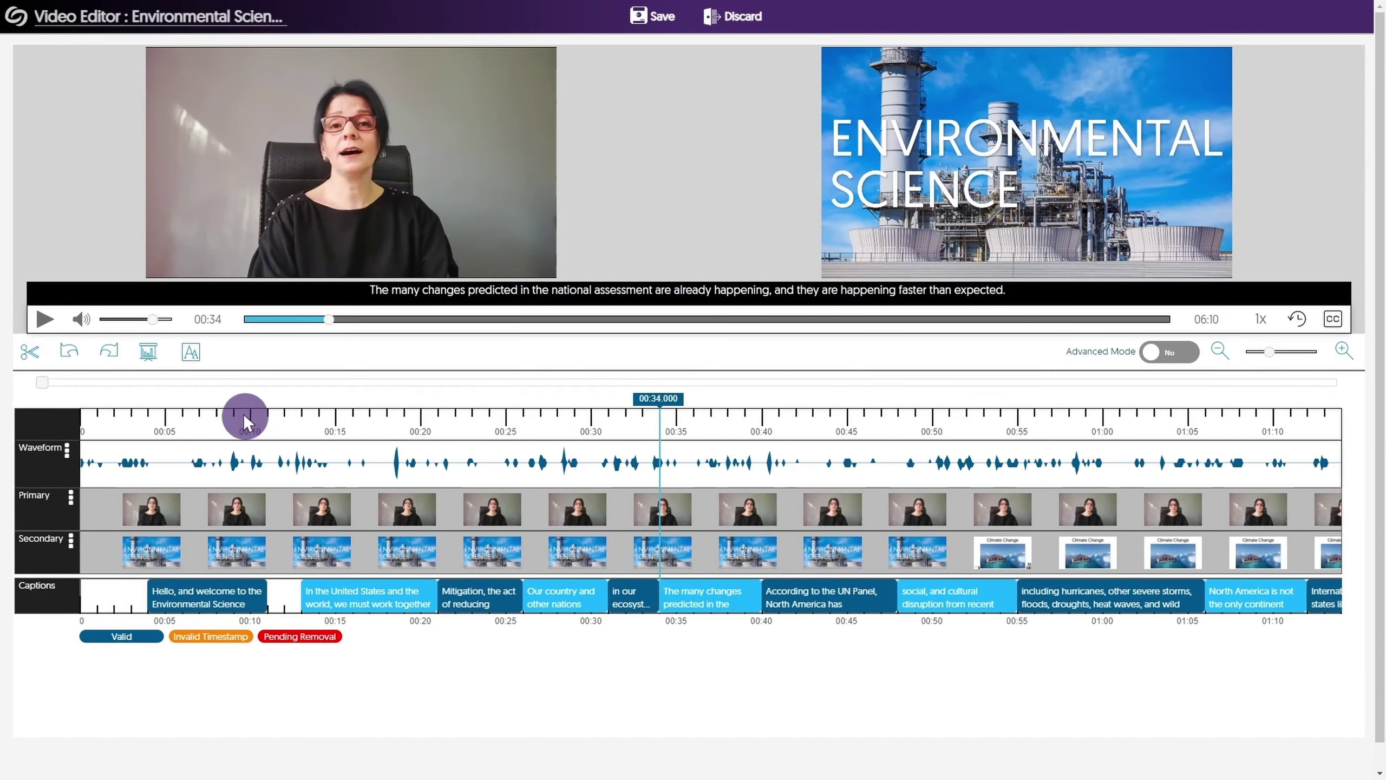
{"action": "left_click", "coordinate": [68, 352]}
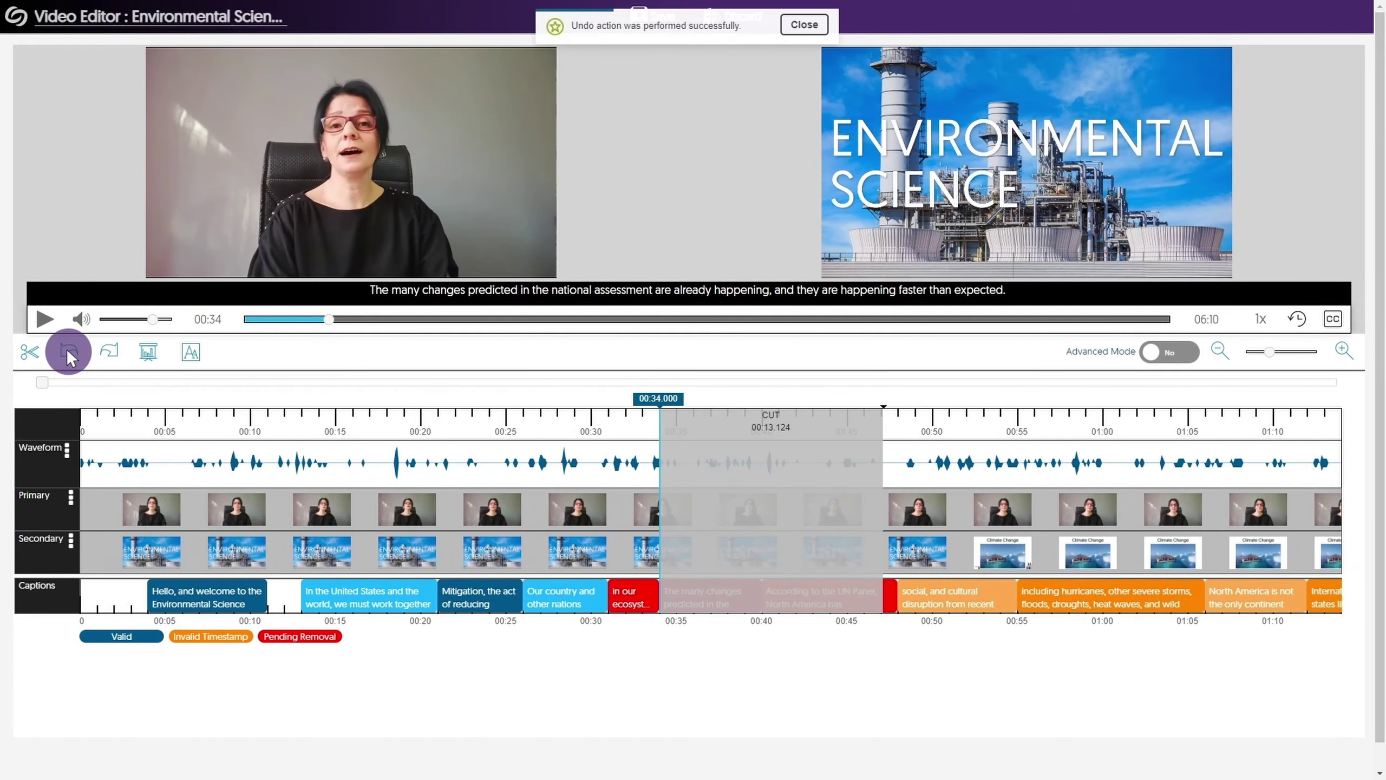
{"action": "left_click", "coordinate": [68, 352]}
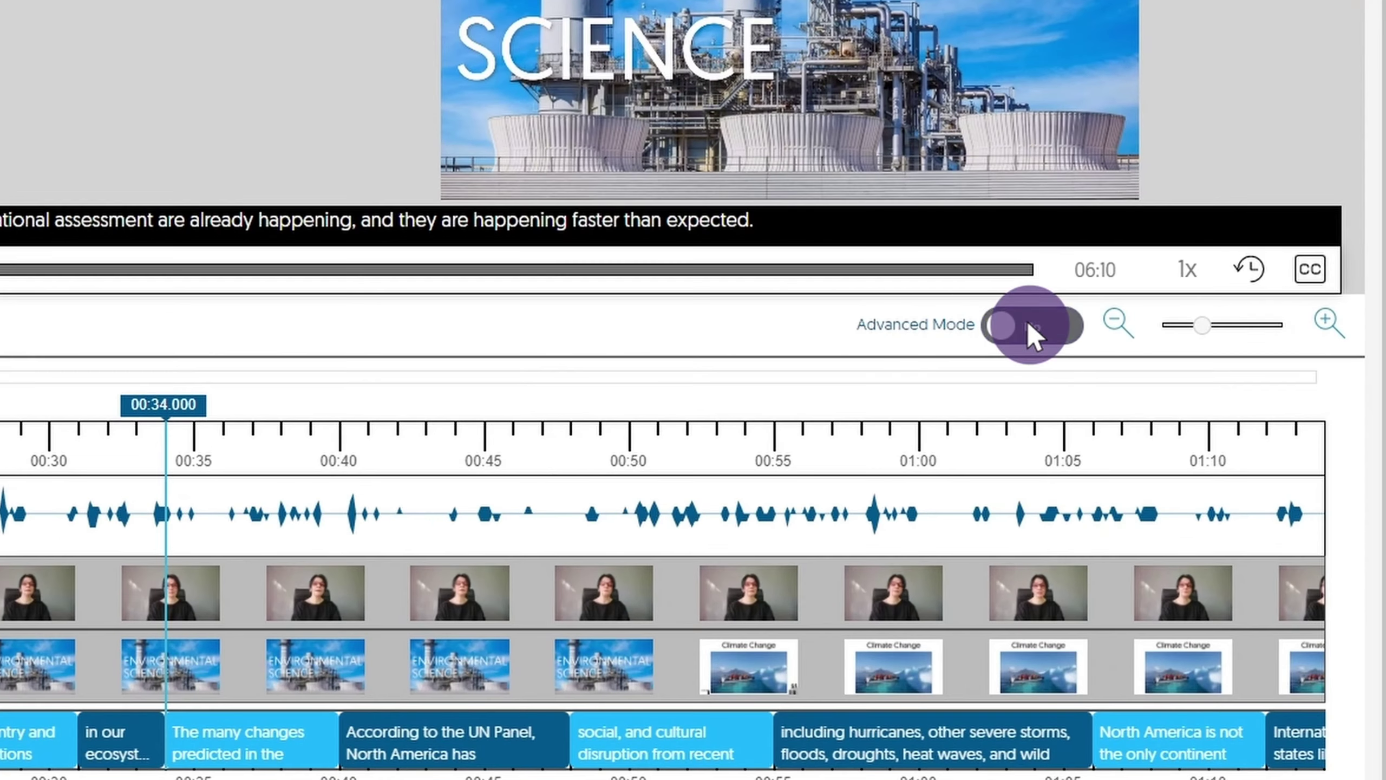
- Enable Advanced Mode, set Caption Quality to 90%, and show the timed captions list
{"action": "left_click", "coordinate": [1033, 327]}
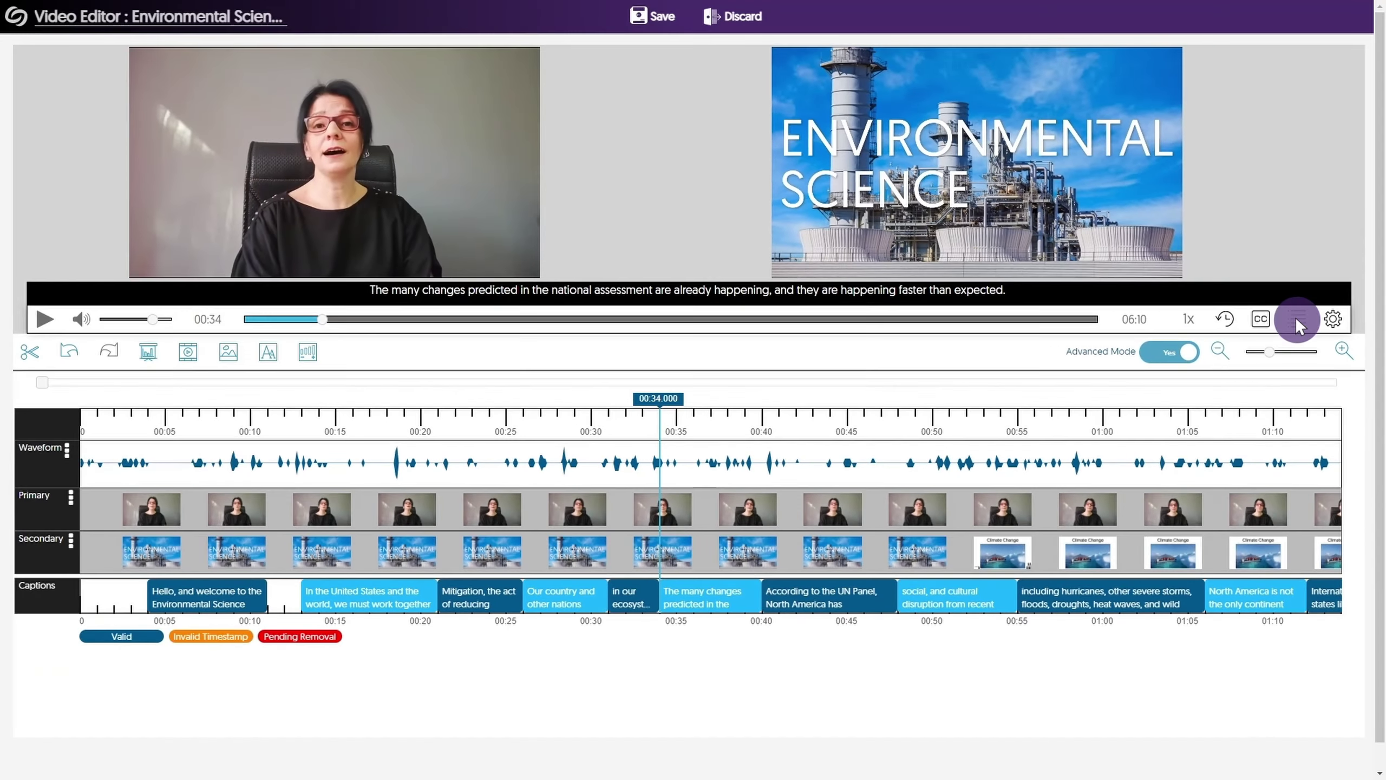
{"action": "left_click", "coordinate": [1249, 268]}
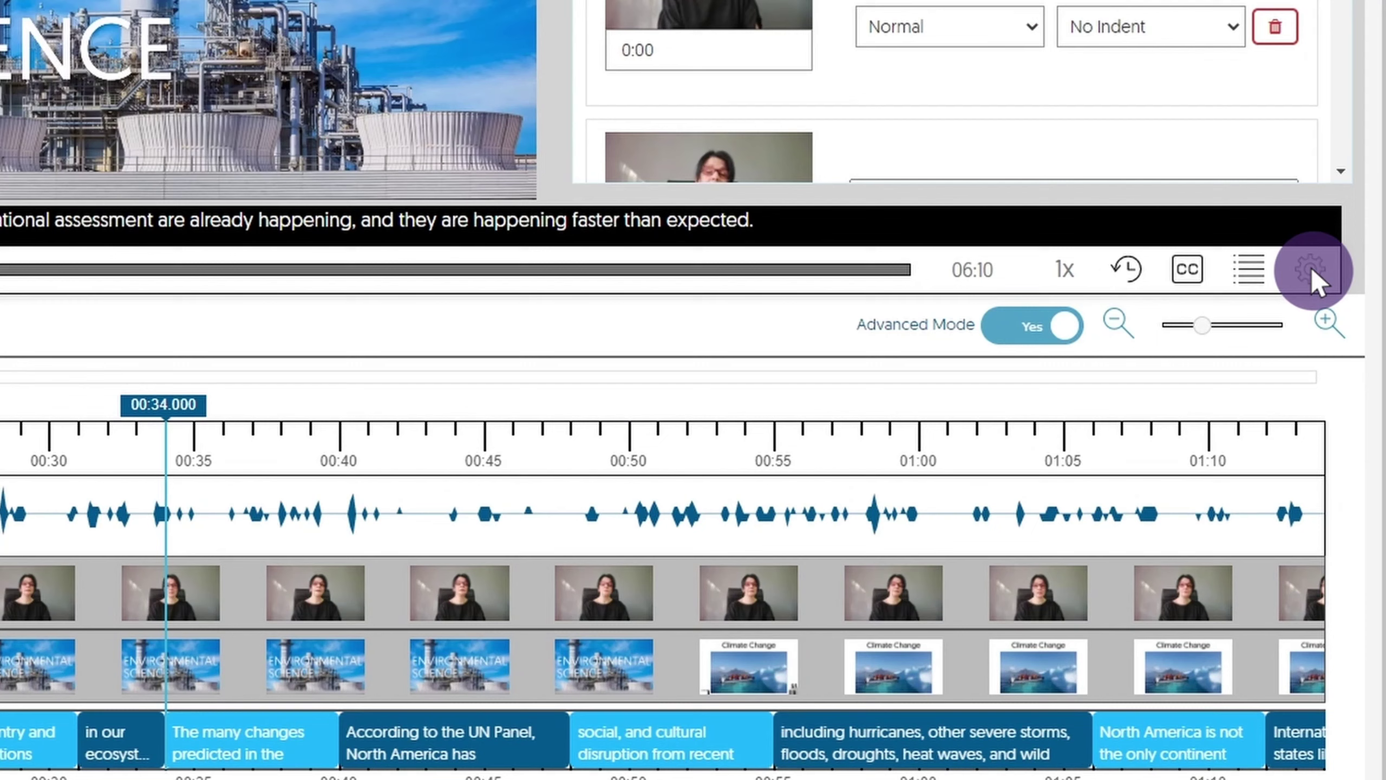
{"action": "left_click", "coordinate": [1334, 319]}
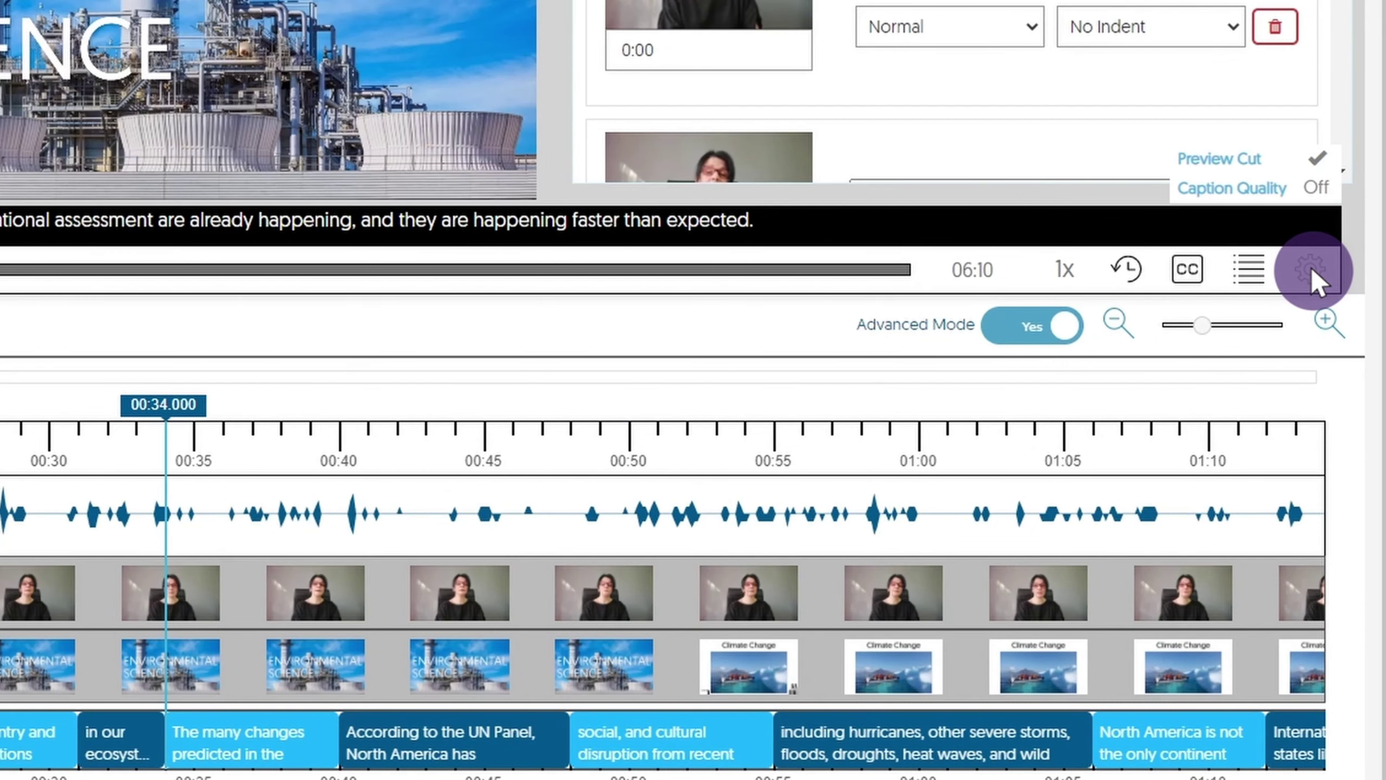
{"action": "left_click", "coordinate": [1312, 185]}
{"action": "left_click", "coordinate": [1311, 230]}
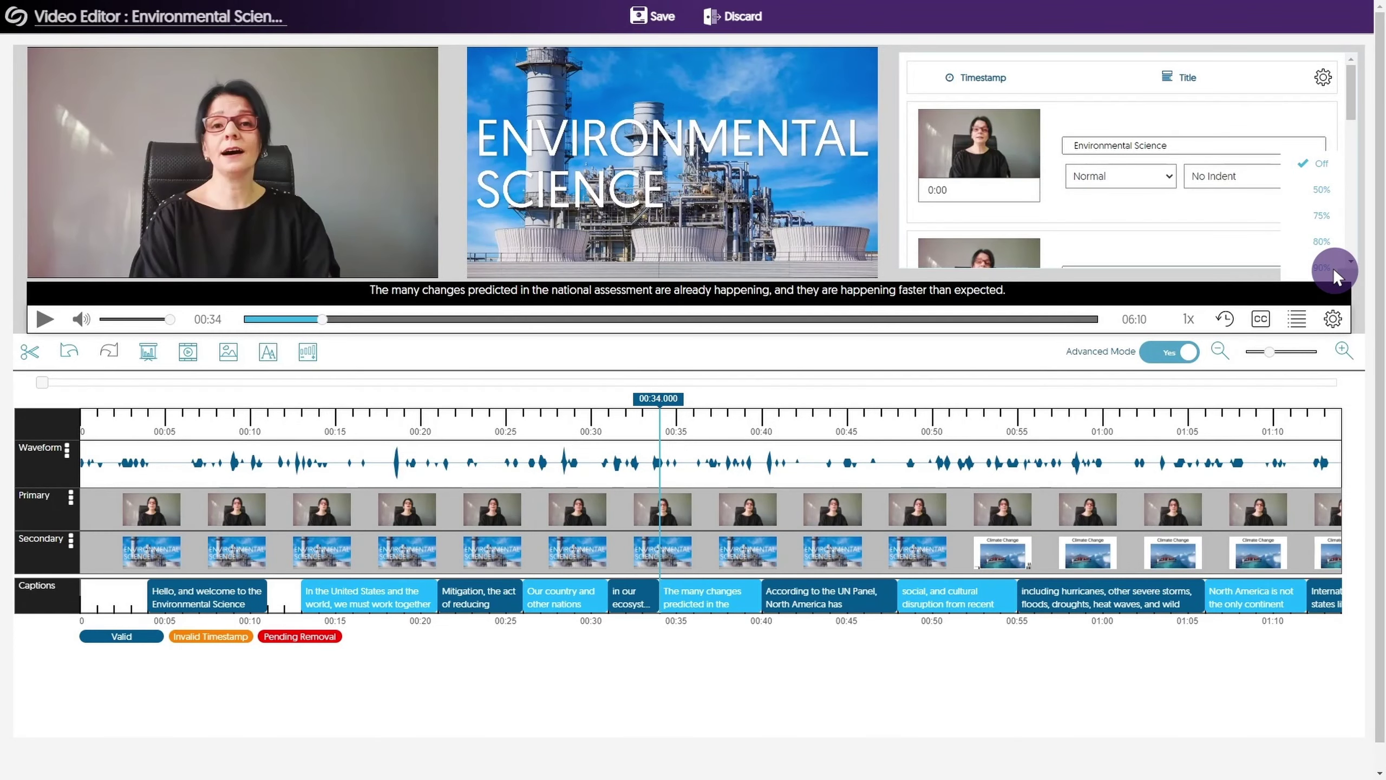
{"action": "left_click", "coordinate": [1261, 318]}
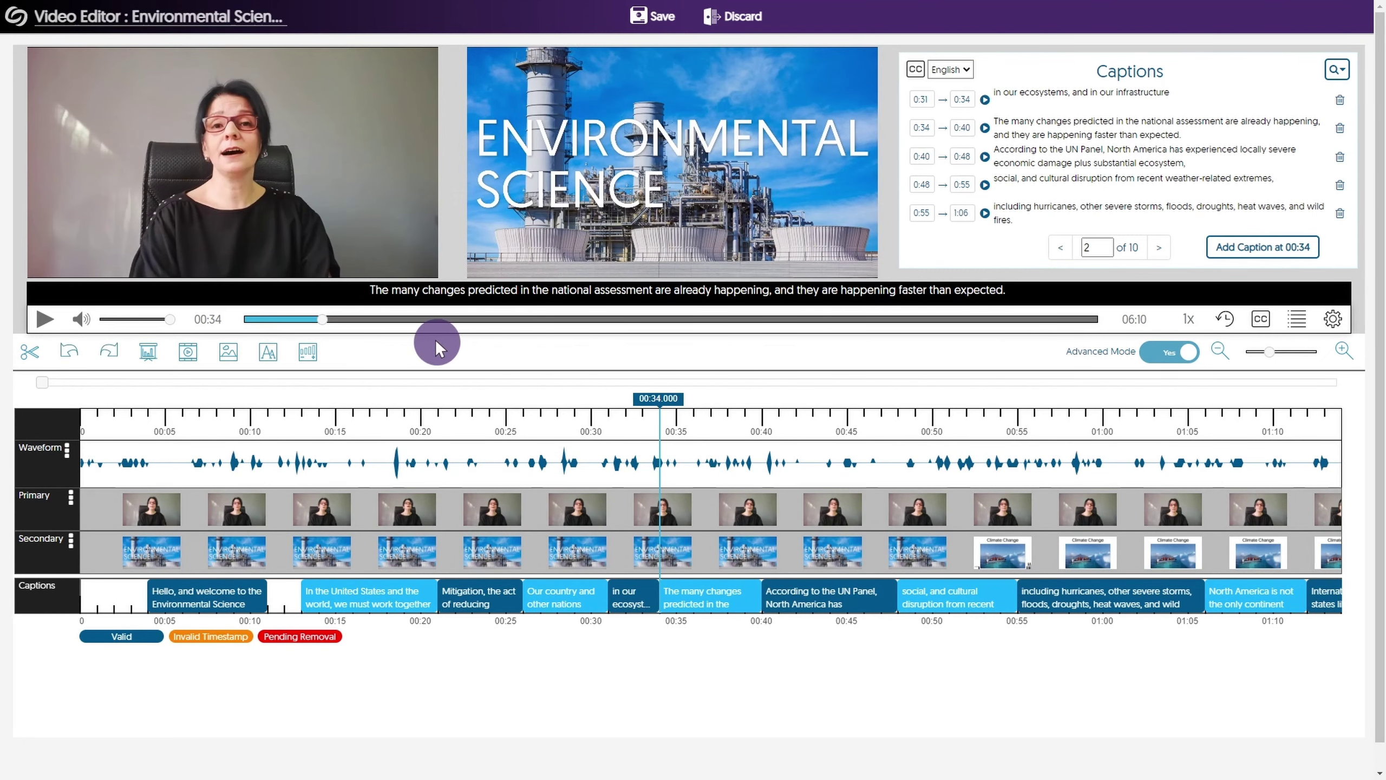
- Override the slide on Video 1 with the Ecosystems.png image
{"action": "left_click", "coordinate": [147, 349]}
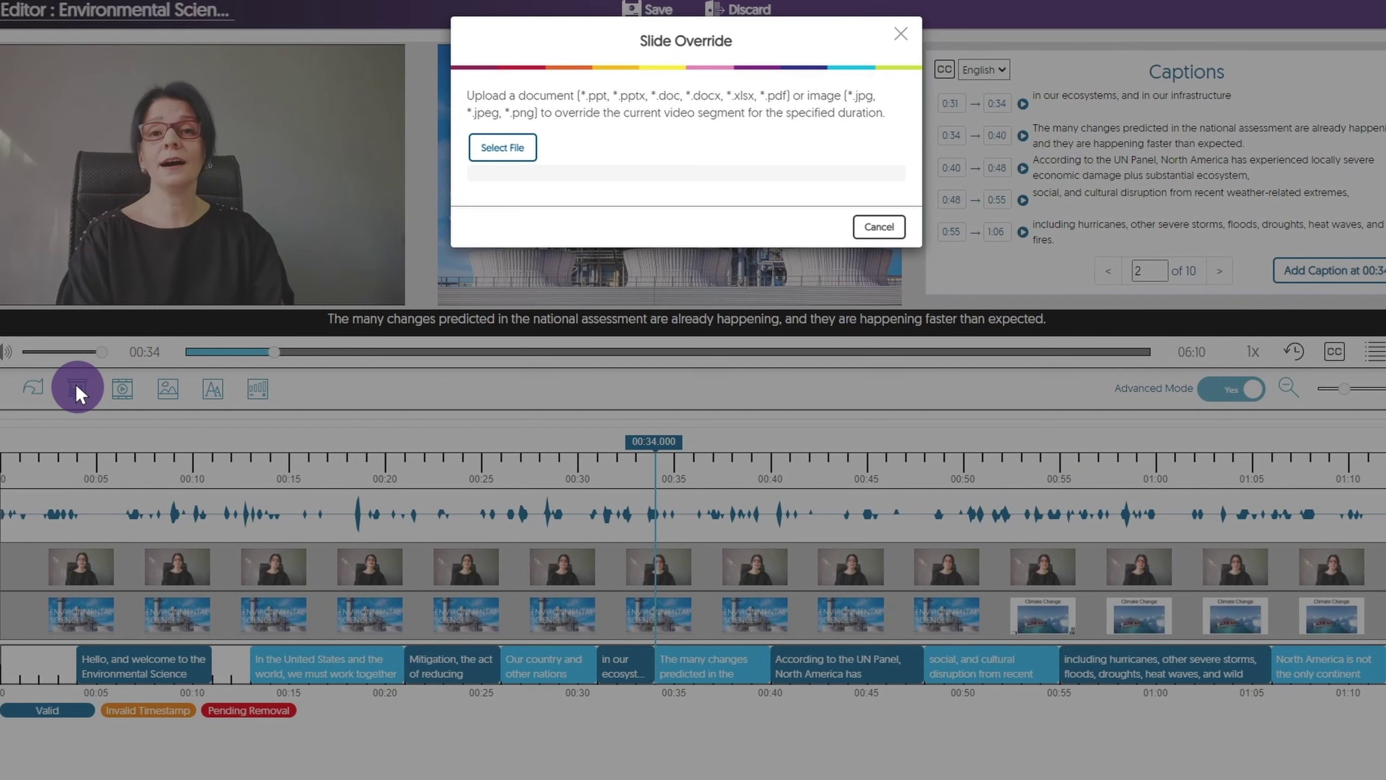
{"action": "left_click", "coordinate": [502, 147]}
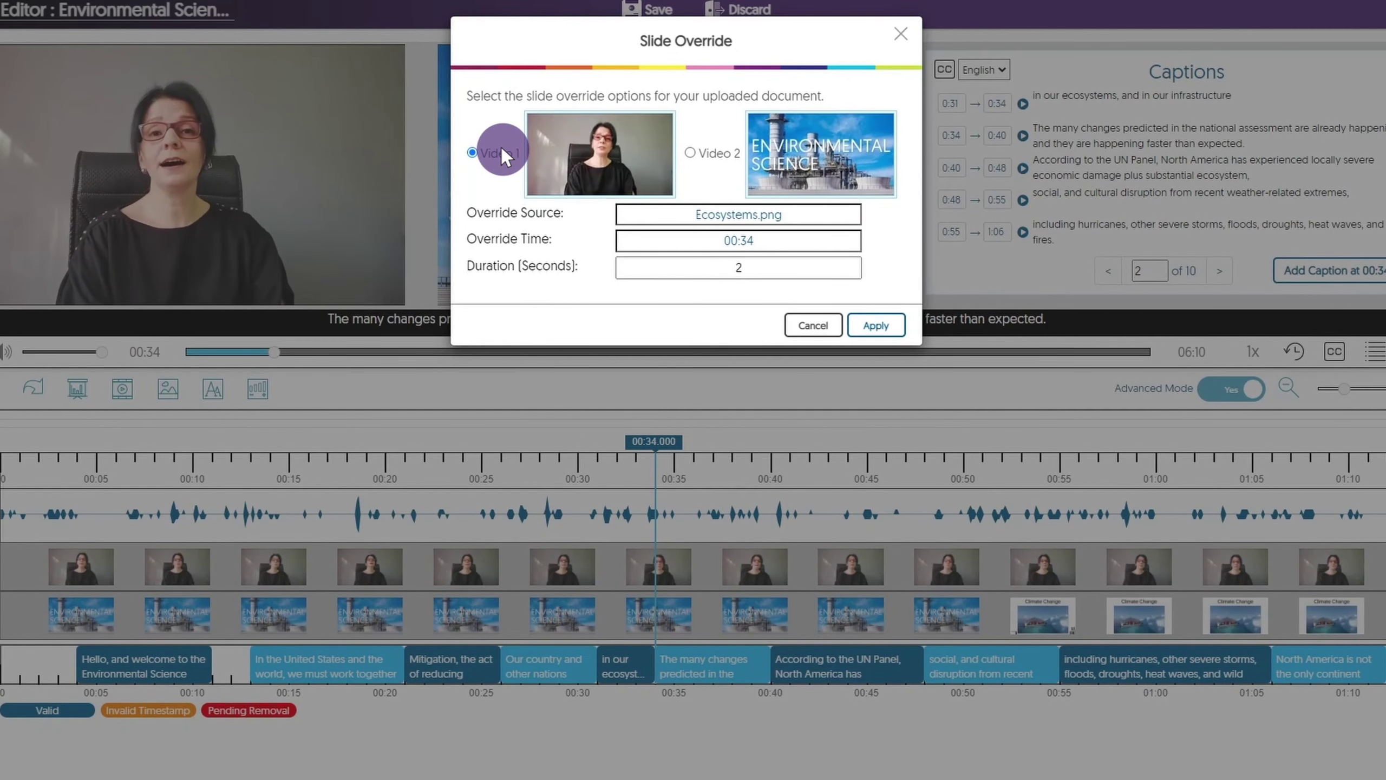
{"action": "left_click", "coordinate": [868, 325]}
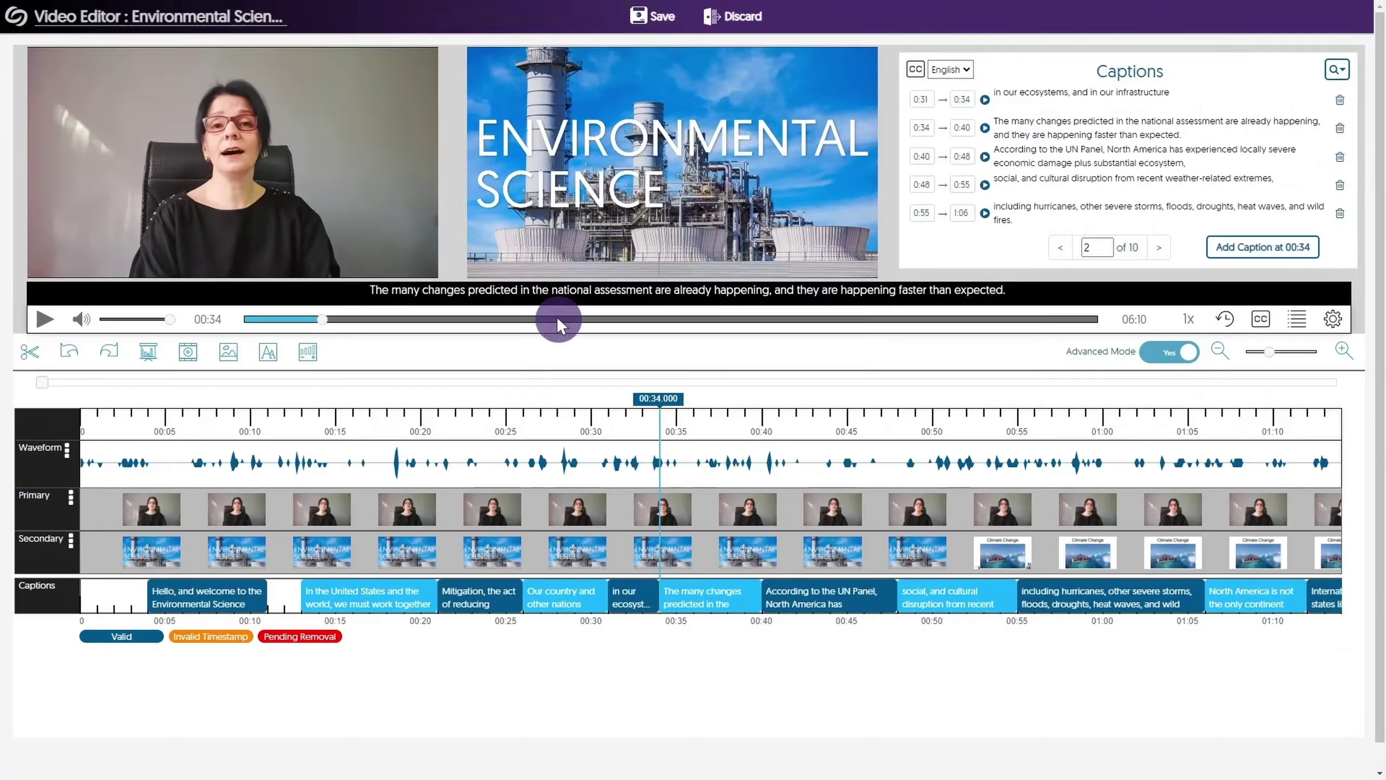
- Insert a clip into Video 1 at the current time as a Current Time - Override insertion
{"action": "left_click", "coordinate": [213, 385]}
{"action": "left_click", "coordinate": [566, 285]}
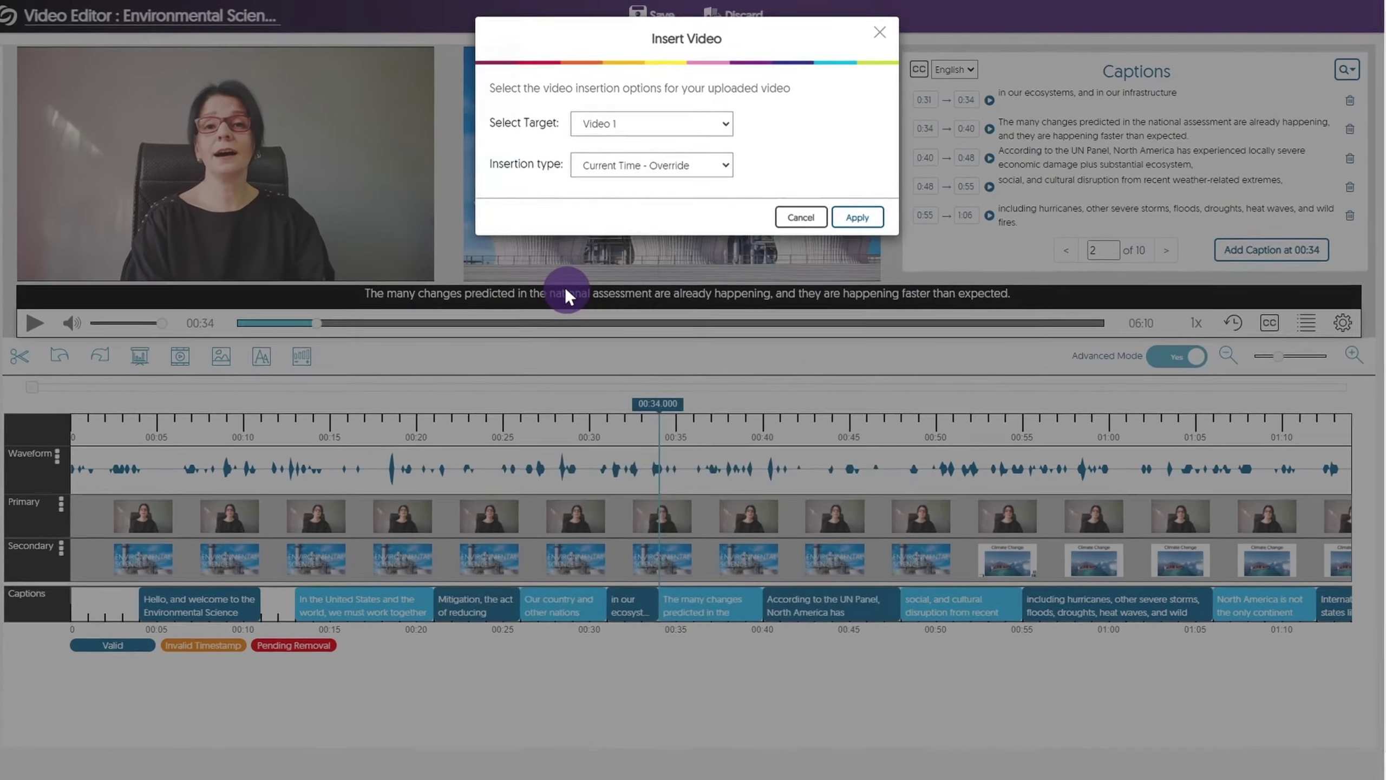
{"action": "left_click", "coordinate": [727, 126]}
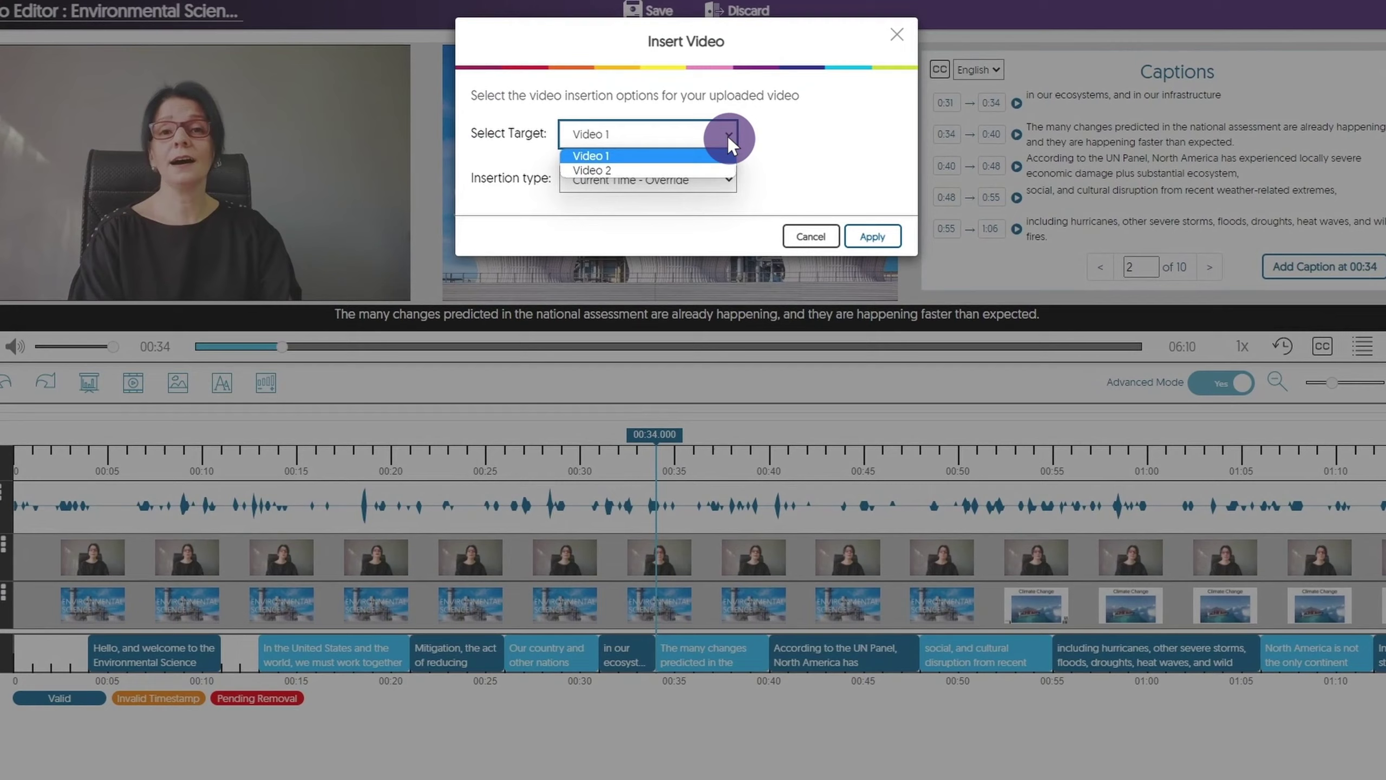
{"action": "left_click", "coordinate": [726, 174]}
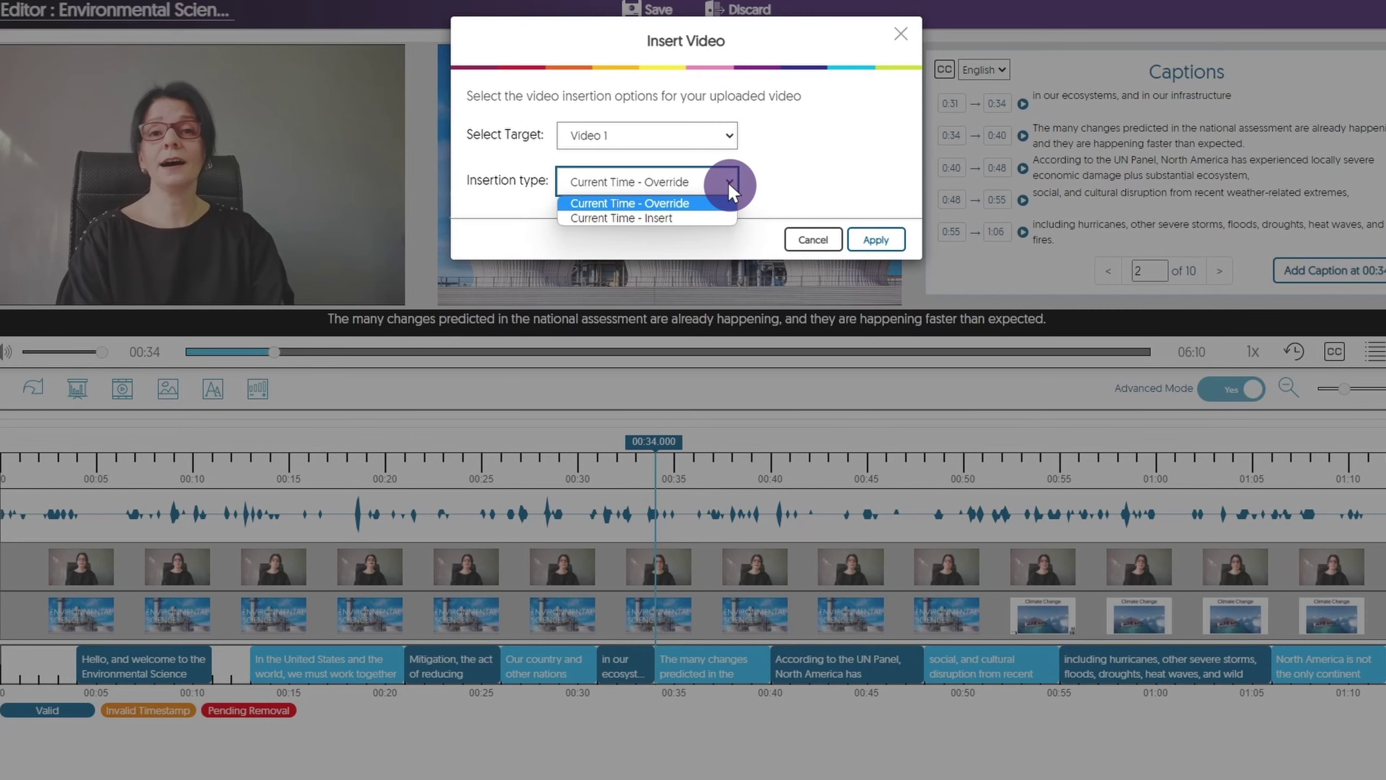
{"action": "left_click", "coordinate": [728, 203]}
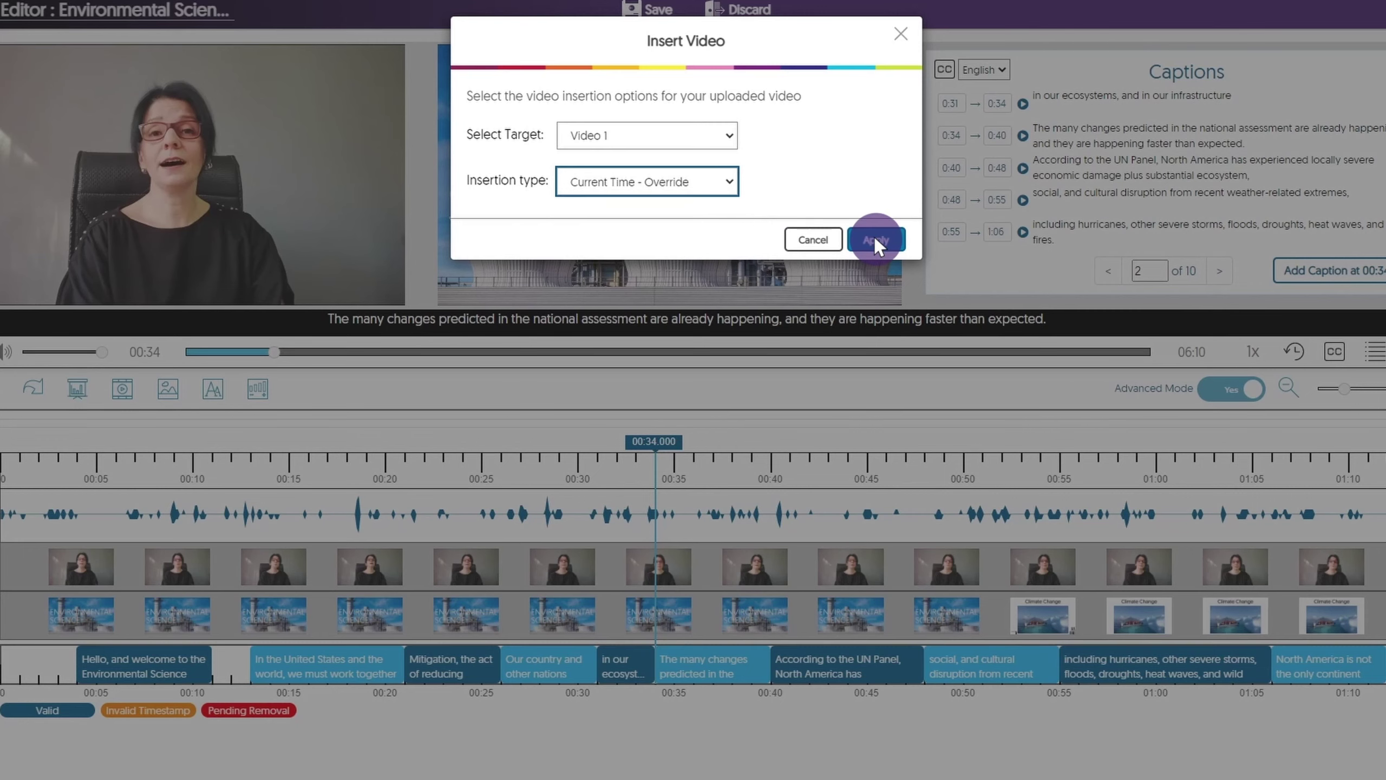
{"action": "left_click", "coordinate": [875, 239]}
- Add the text overlay 'Make sure you study this section!' at font size 59 for 15 seconds
{"action": "left_click", "coordinate": [212, 386]}
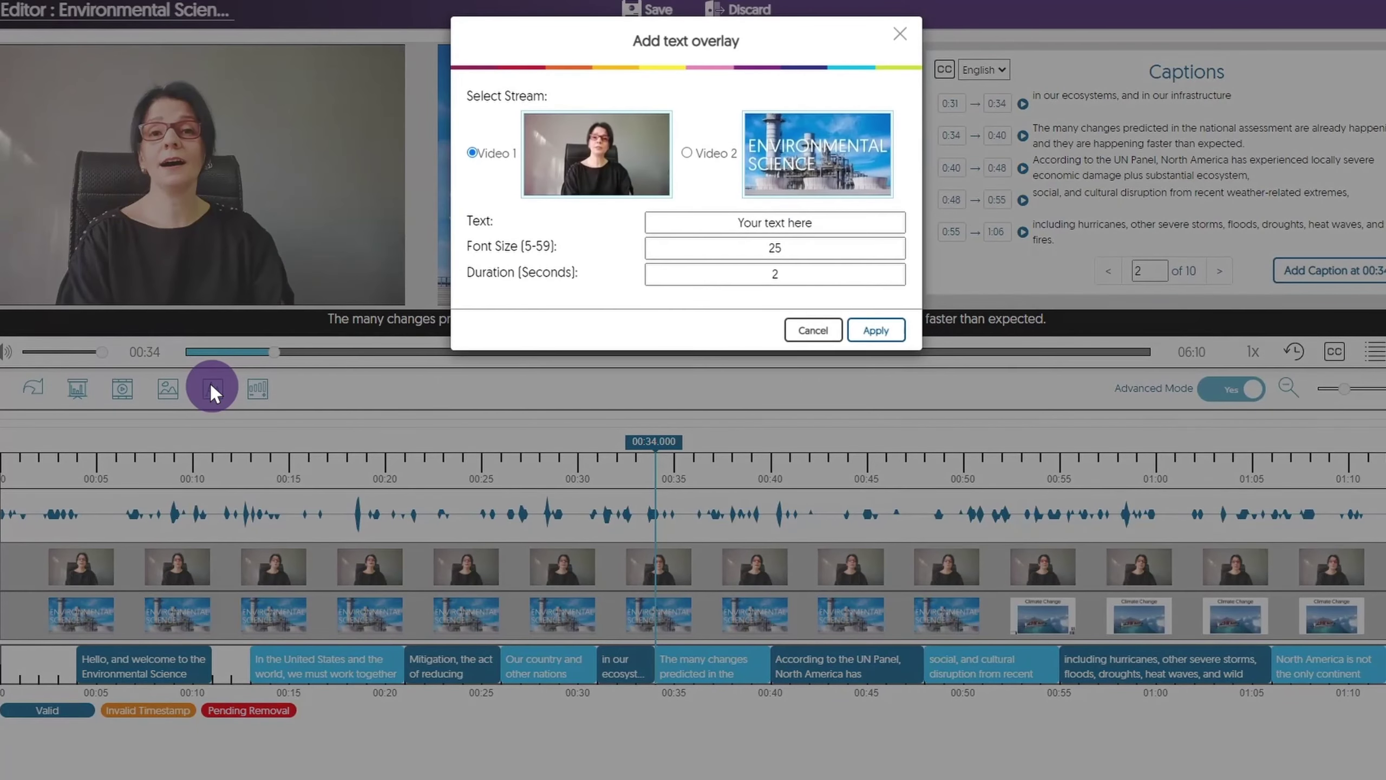
{"action": "left_click", "coordinate": [867, 219]}
{"action": "type", "text": "Make sure you study this section!"}
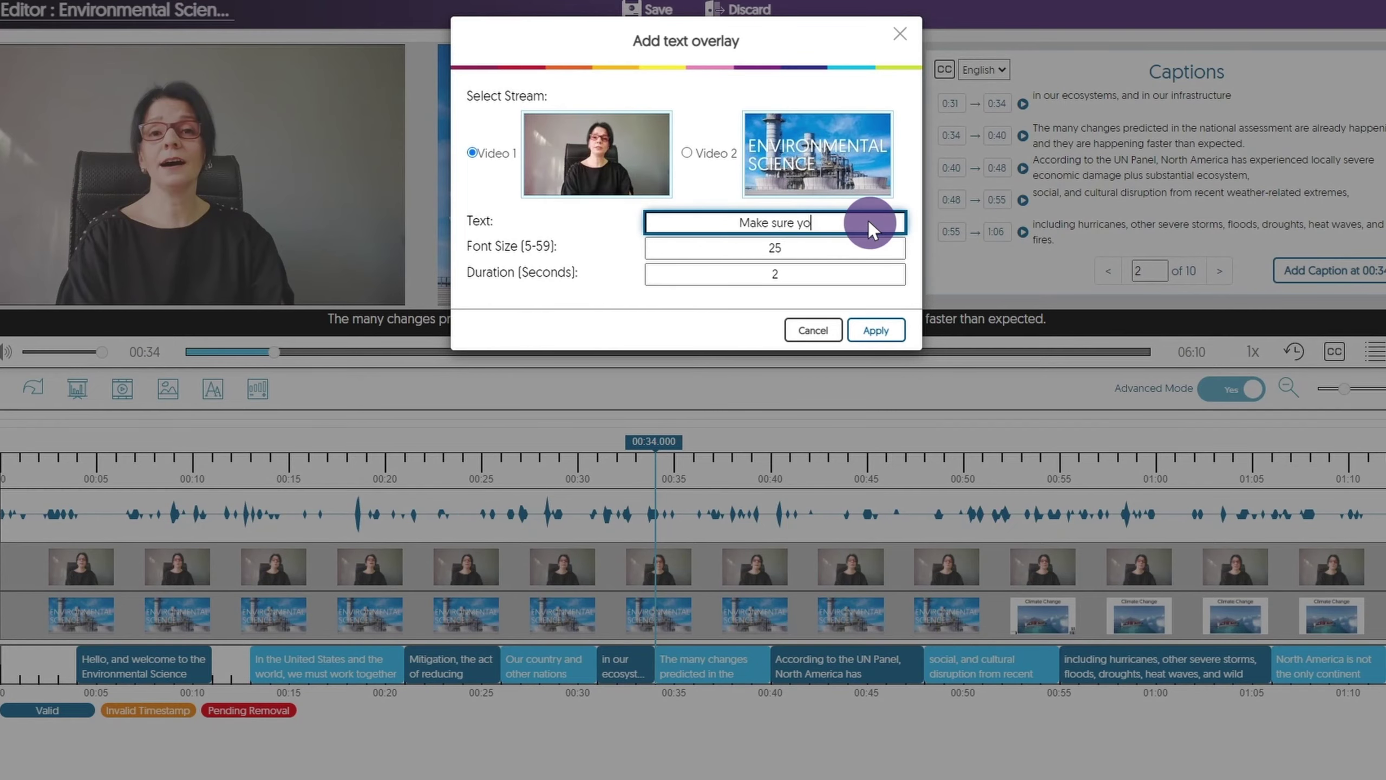
{"action": "double_click", "coordinate": [868, 244]}
{"action": "type", "text": "59"}
{"action": "double_click", "coordinate": [868, 269]}
{"action": "type", "text": "15"}
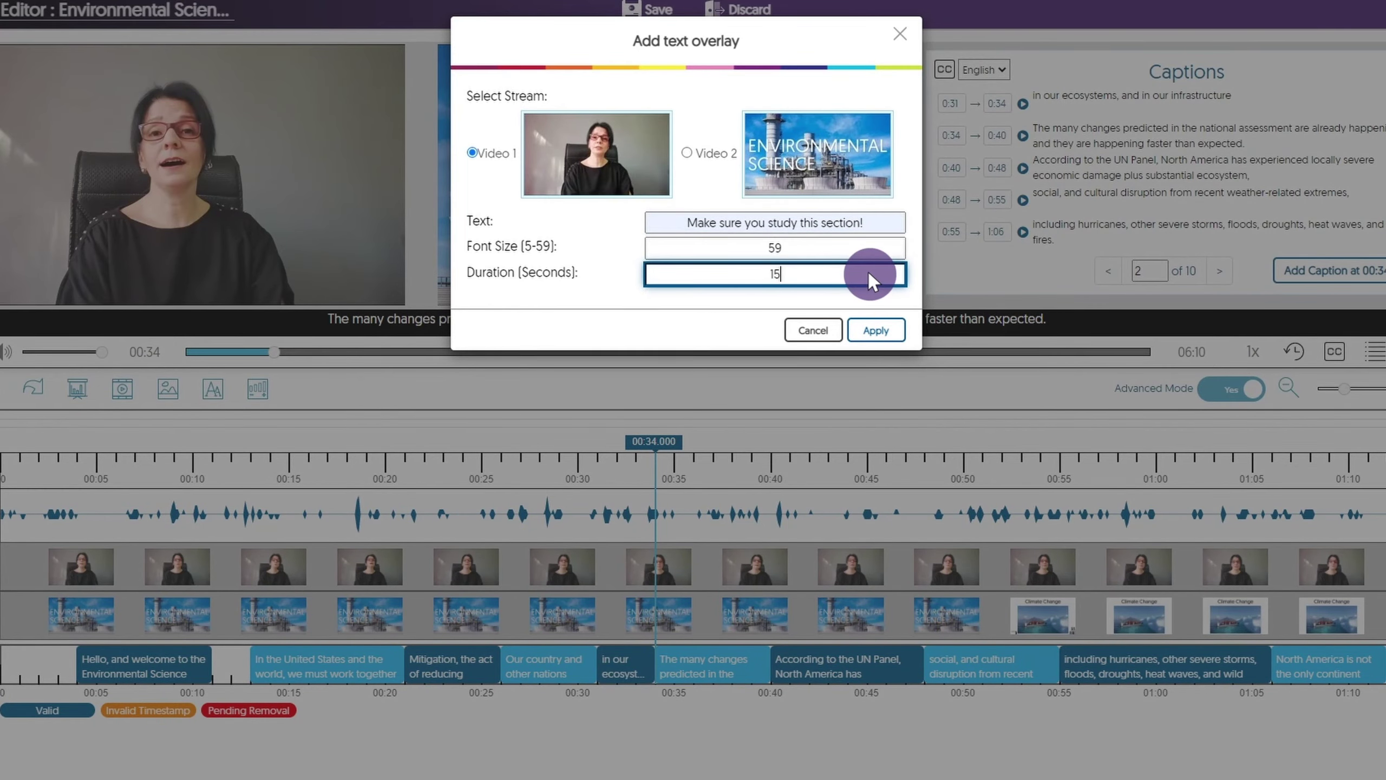
{"action": "left_click", "coordinate": [876, 330]}
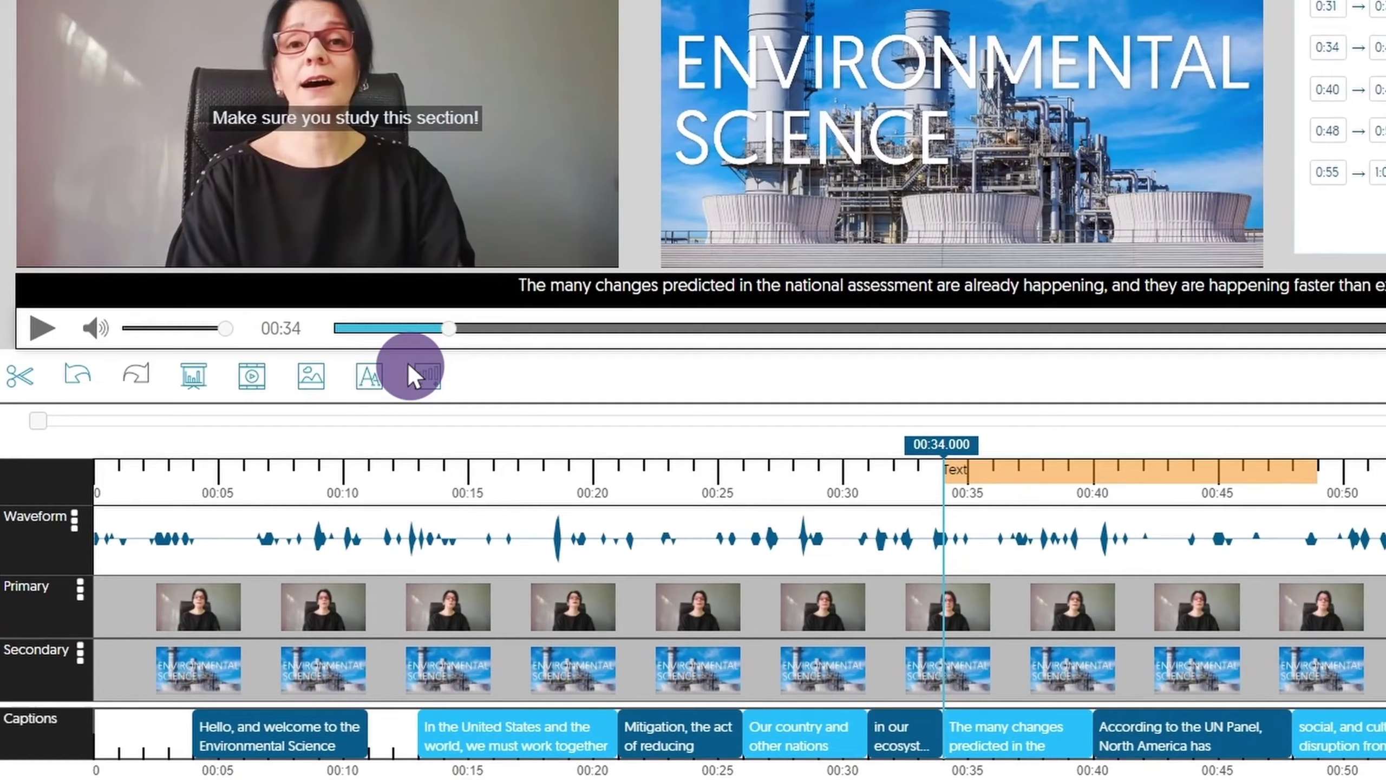
- Place the Planet Earth image overlay at the video's top-left and draw a blur region
{"action": "left_click", "coordinate": [241, 382]}
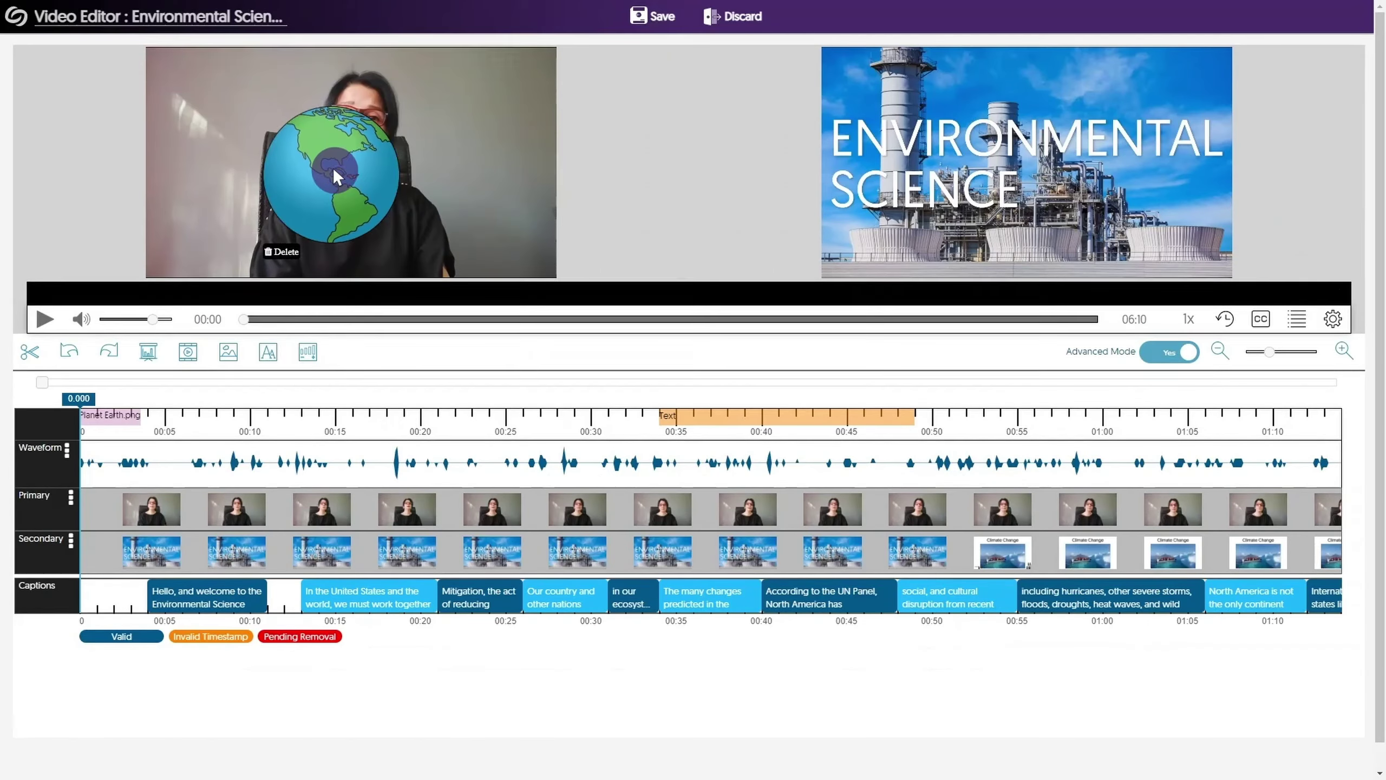
{"action": "left_click_drag", "start_coordinate": [333, 167], "coordinate": [215, 110]}
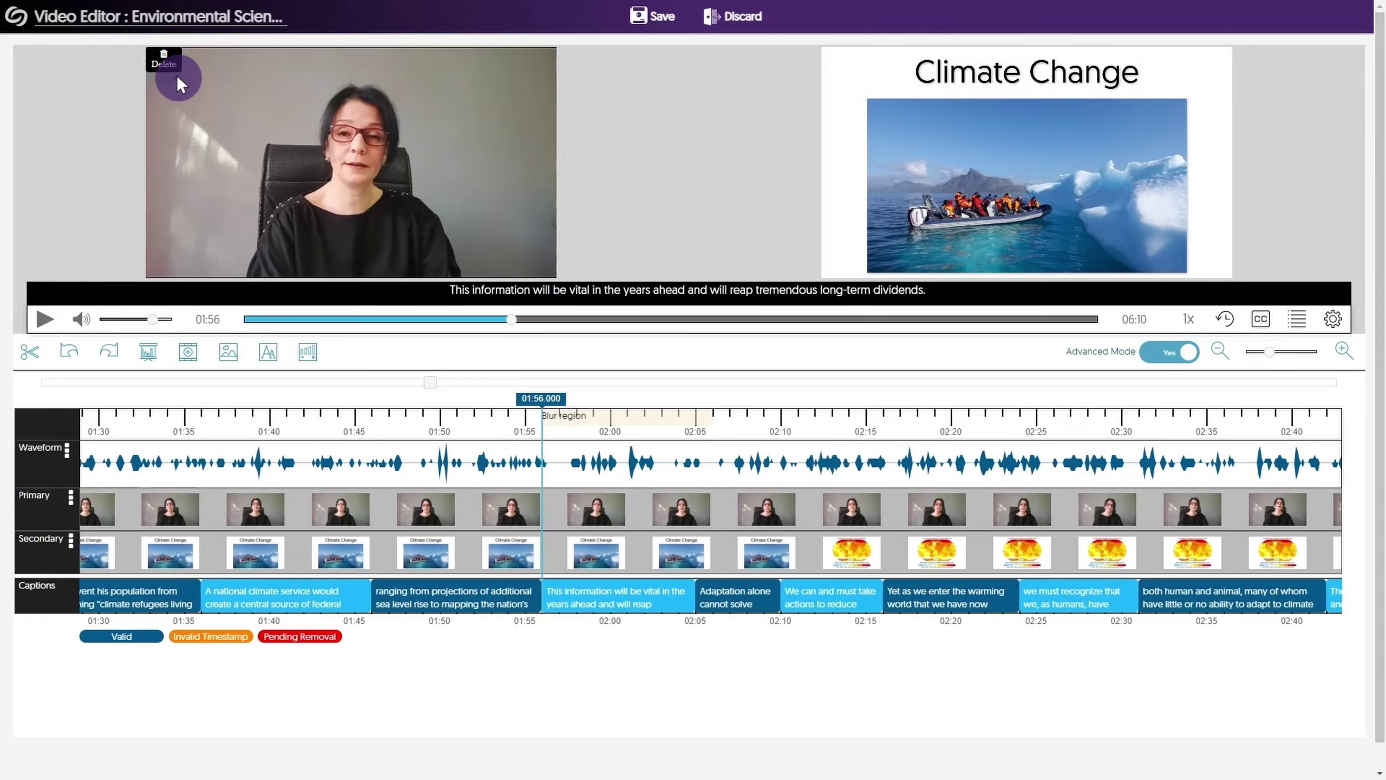
{"action": "left_click_drag", "start_coordinate": [176, 75], "coordinate": [496, 233]}
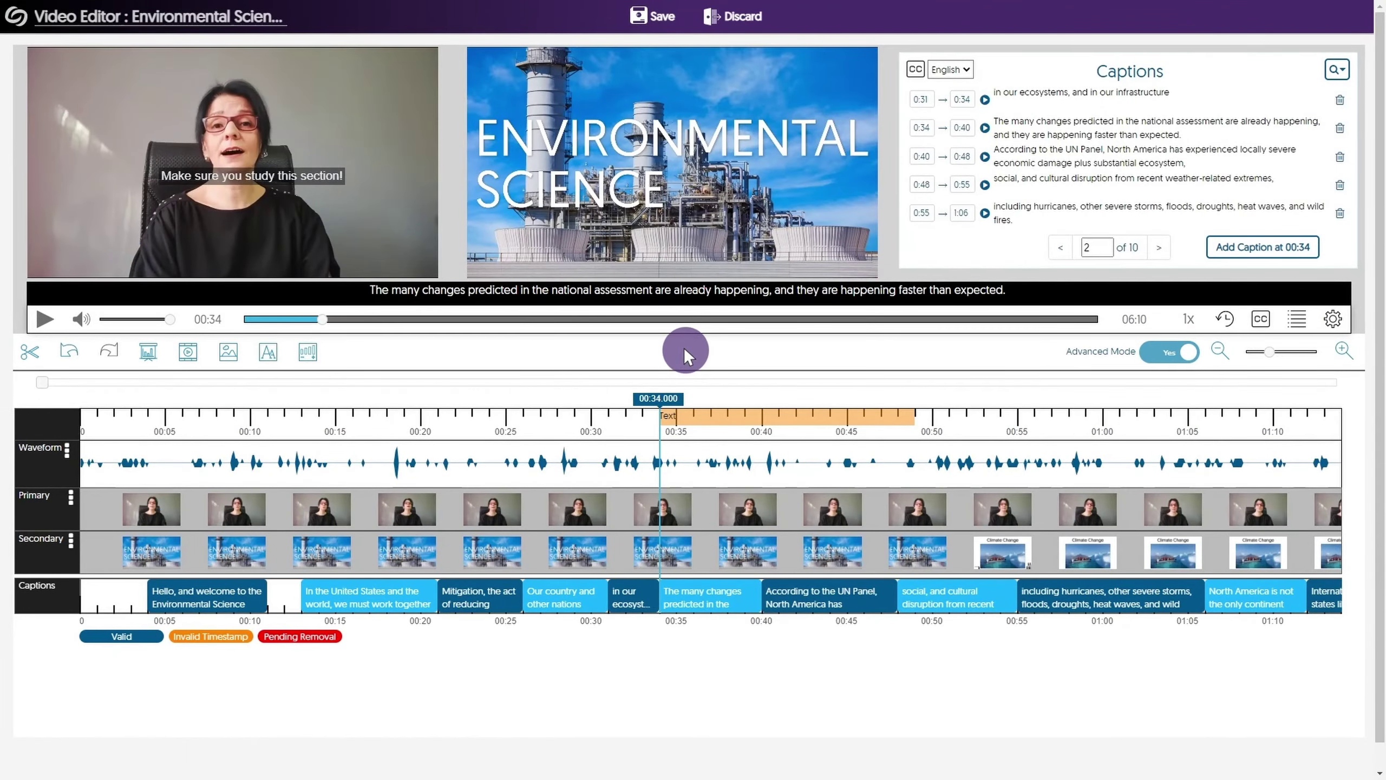
- Enter the title 'Environmental Science Presentation New Edit' and description 'Presentation on Climate Change' for saving
{"action": "left_click", "coordinate": [653, 19]}
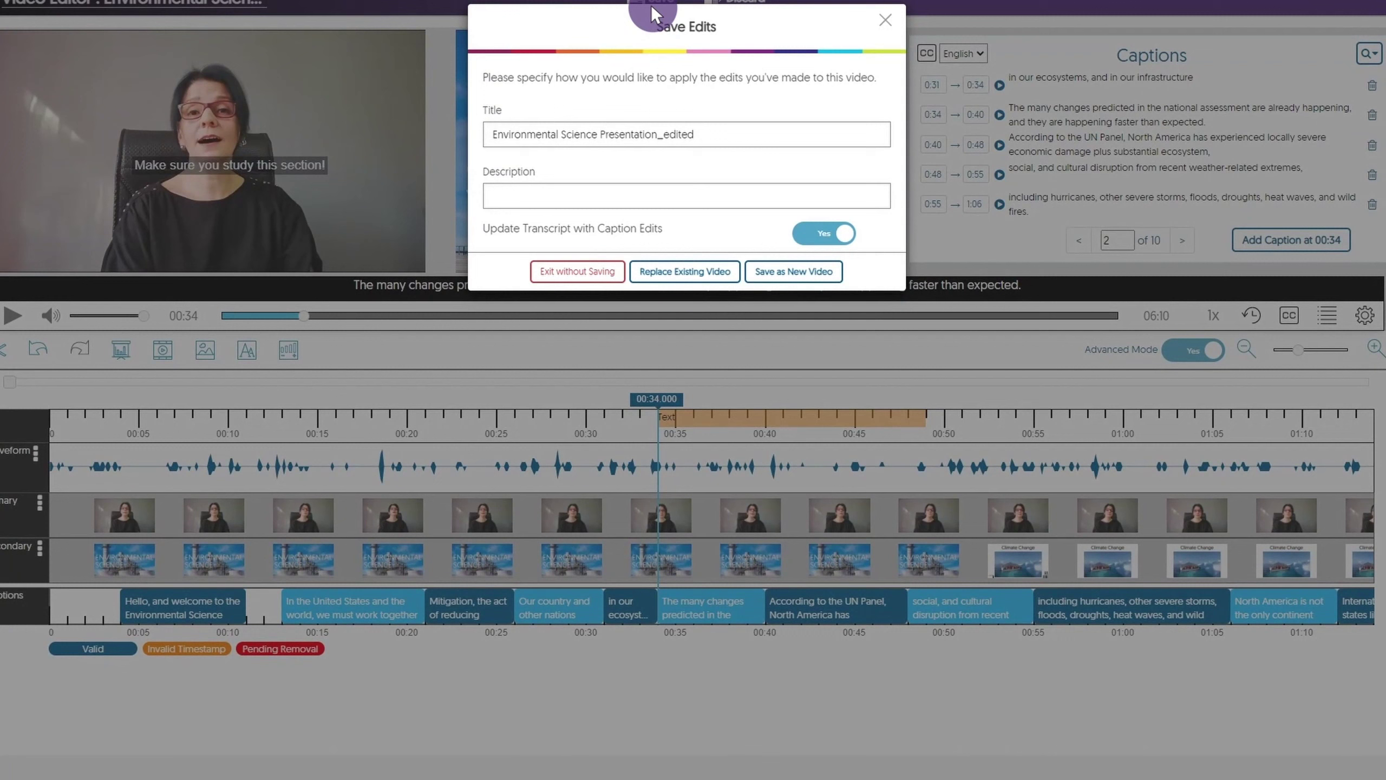
{"action": "double_click", "coordinate": [755, 131]}
{"action": "type", "text": "Presentation New E"}
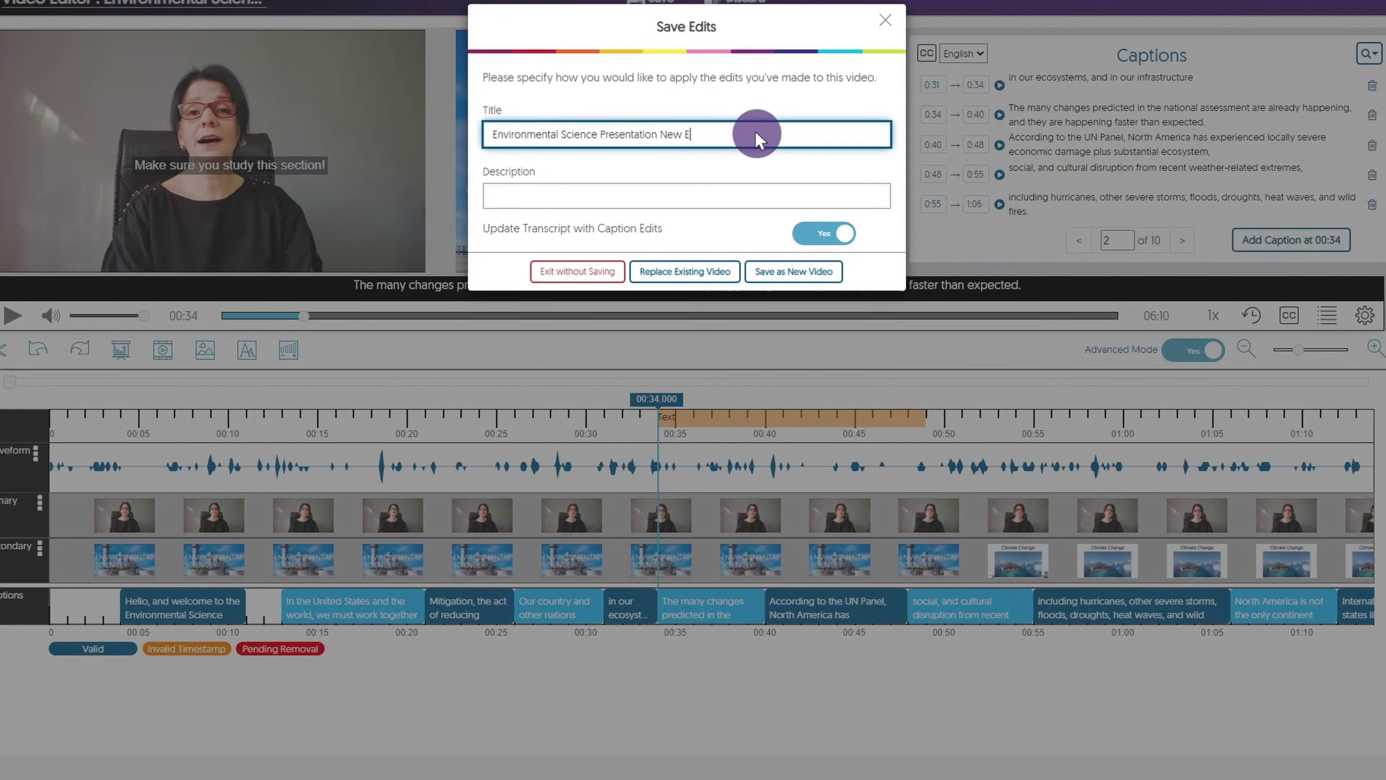
{"action": "type", "text": "dit"}
{"action": "left_click", "coordinate": [755, 192]}
{"action": "type", "text": "Presentation on Climate Change"}
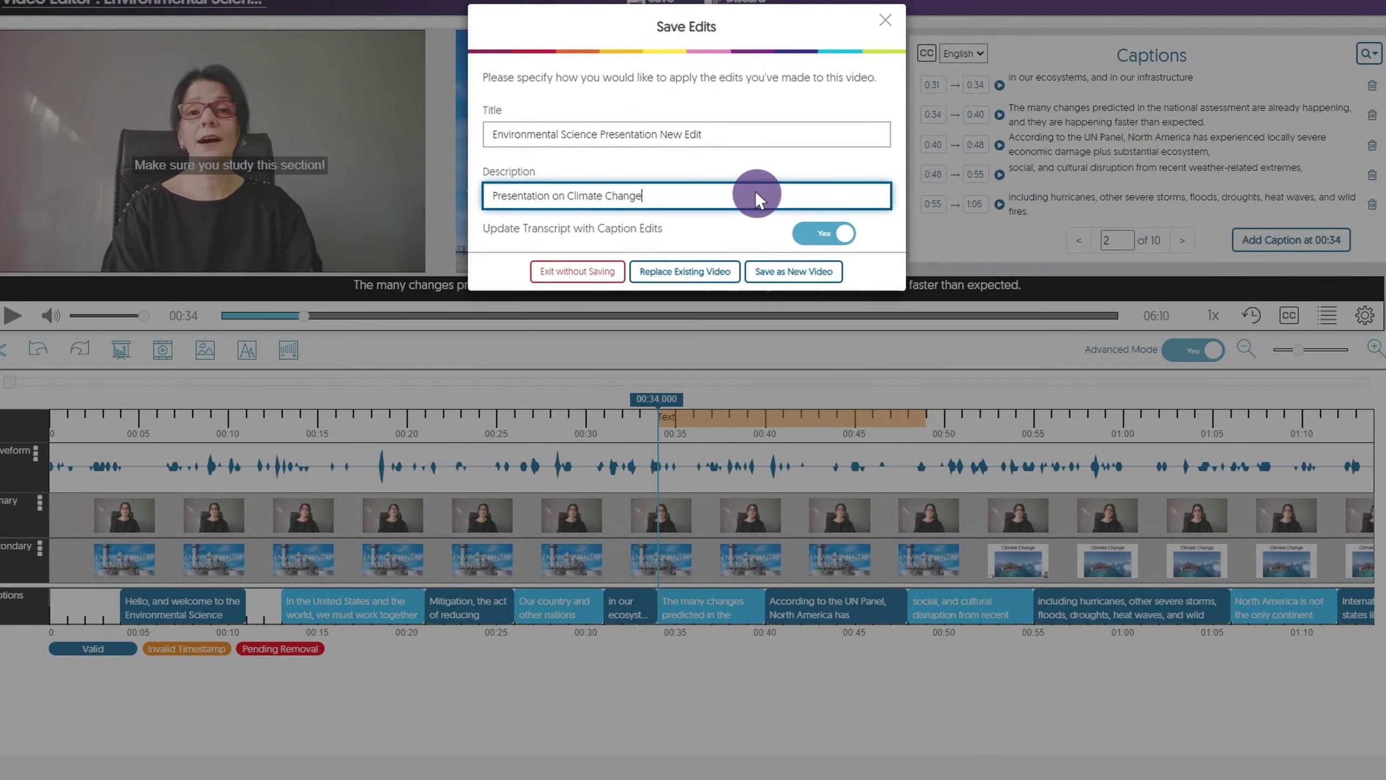
{"action": "key", "text": "Tab"}
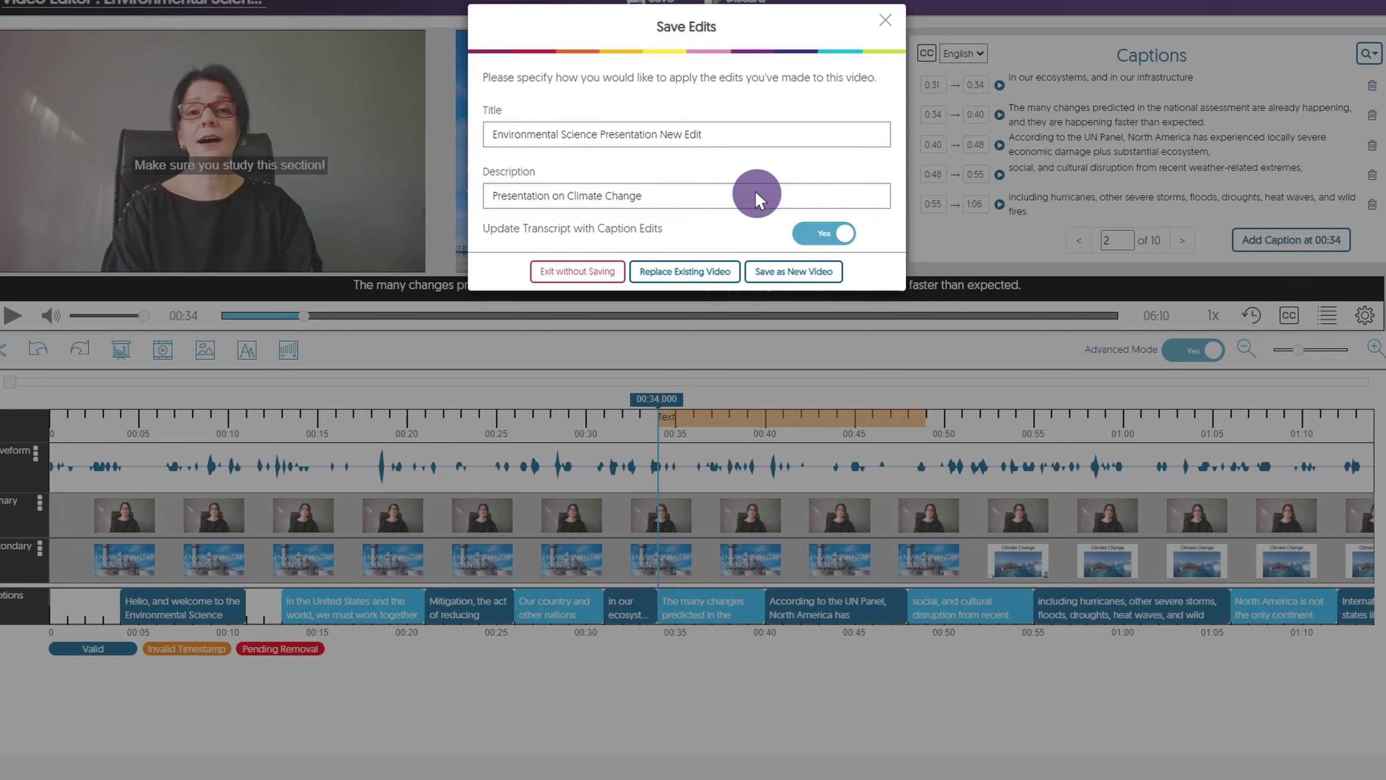